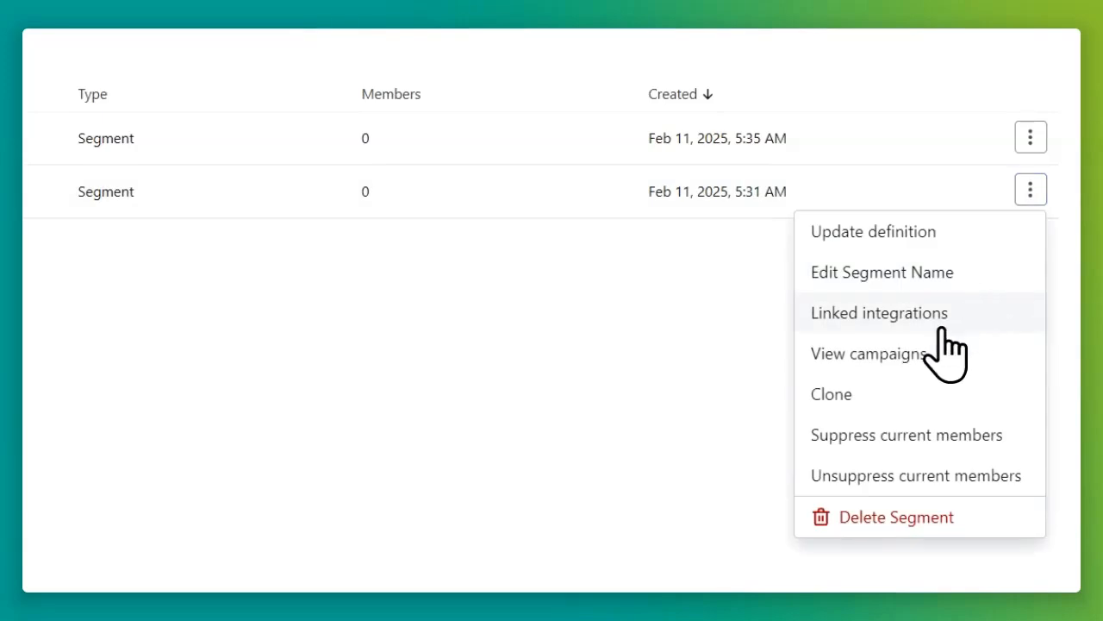
# Step: Start a new segment named "Bot segment 1" and open the choices for its first condition
pyautogui.click(569, 411)
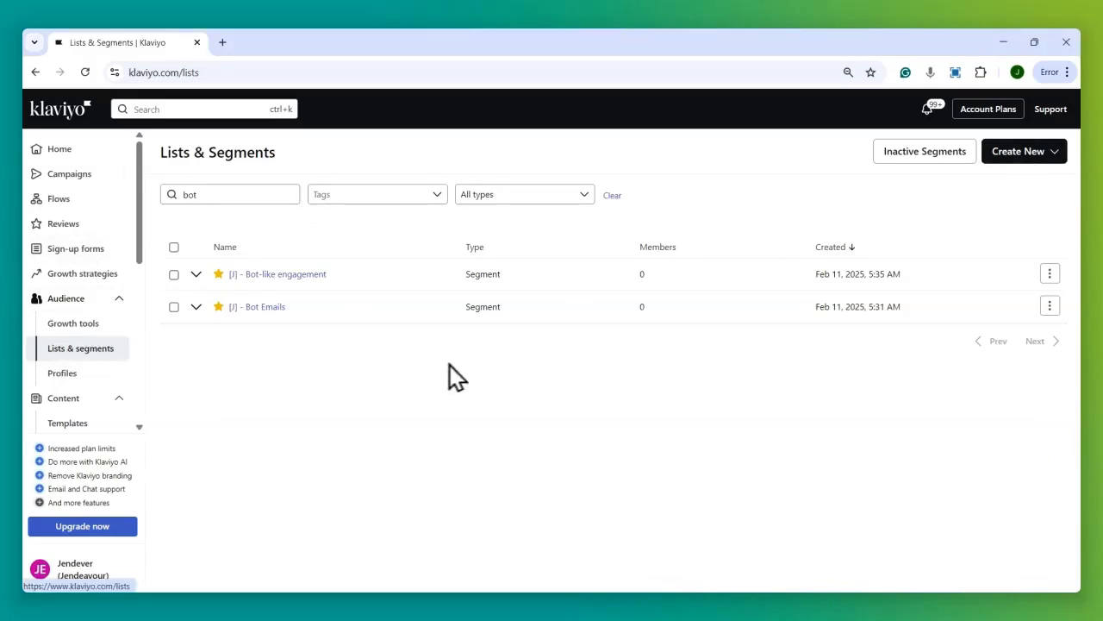
pyautogui.click(1018, 150)
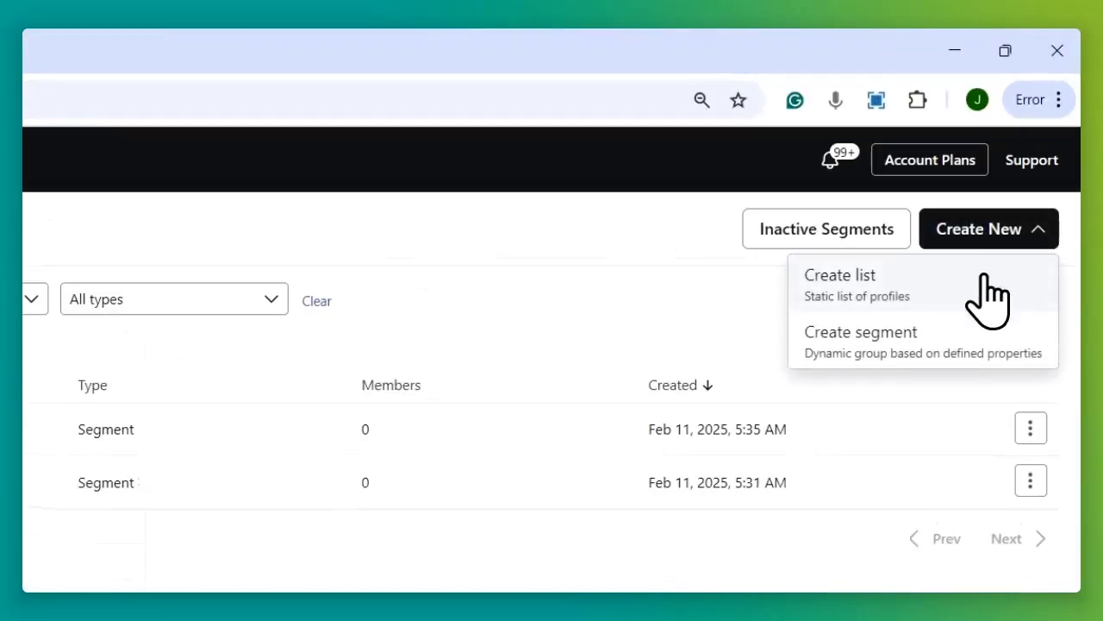
pyautogui.click(914, 345)
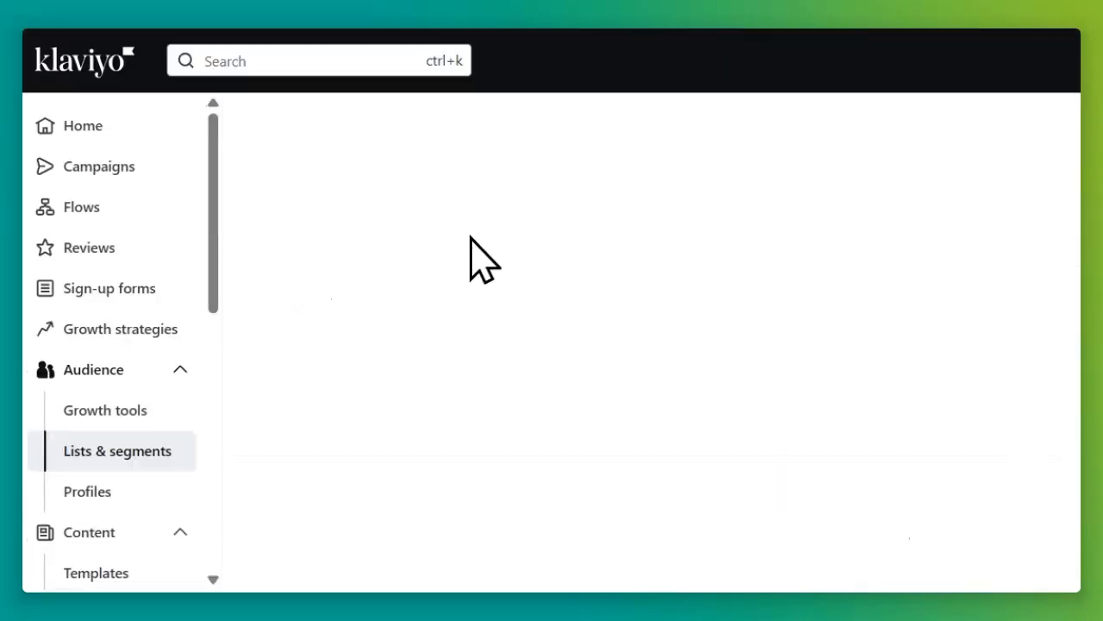
pyautogui.click(443, 369)
pyautogui.write('Bot segment 1')
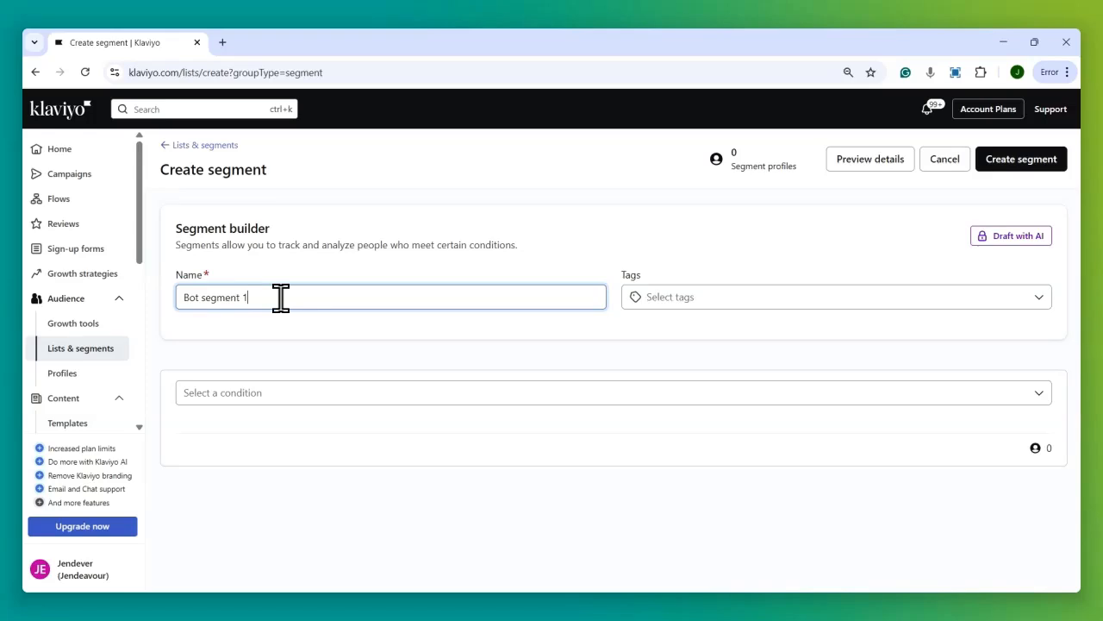
pyautogui.click(276, 346)
pyautogui.click(281, 393)
pyautogui.click(415, 331)
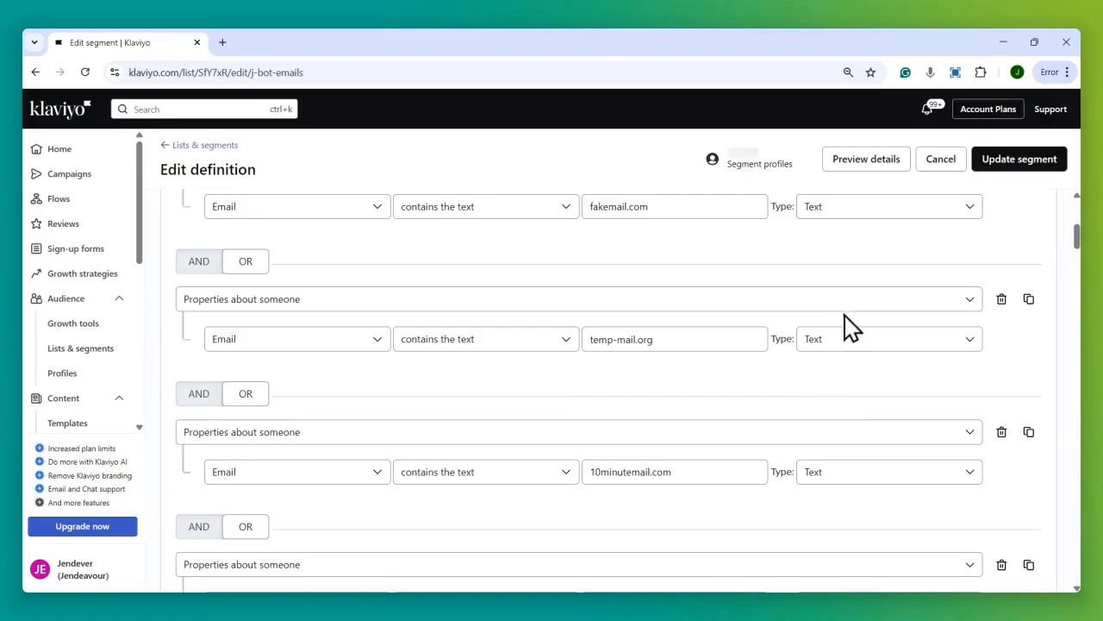
# Step: Examine the disposable email domain conditions in the definition of the "[J] - Bot Emails" segment
pyautogui.scroll(1, 694, 409)
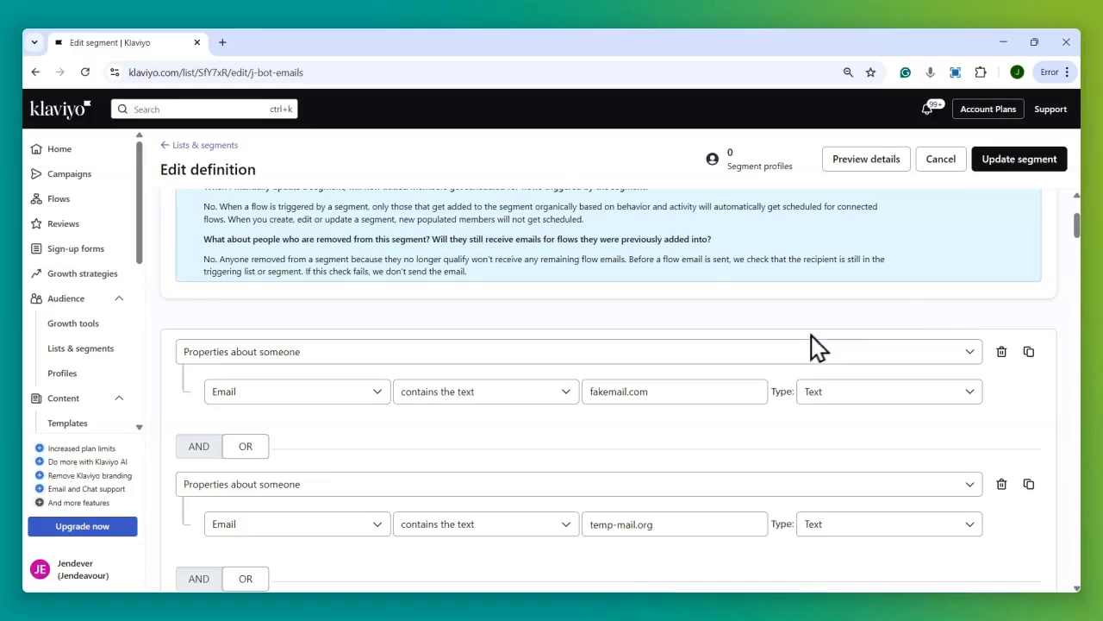
pyautogui.scroll(-1, 793, 351)
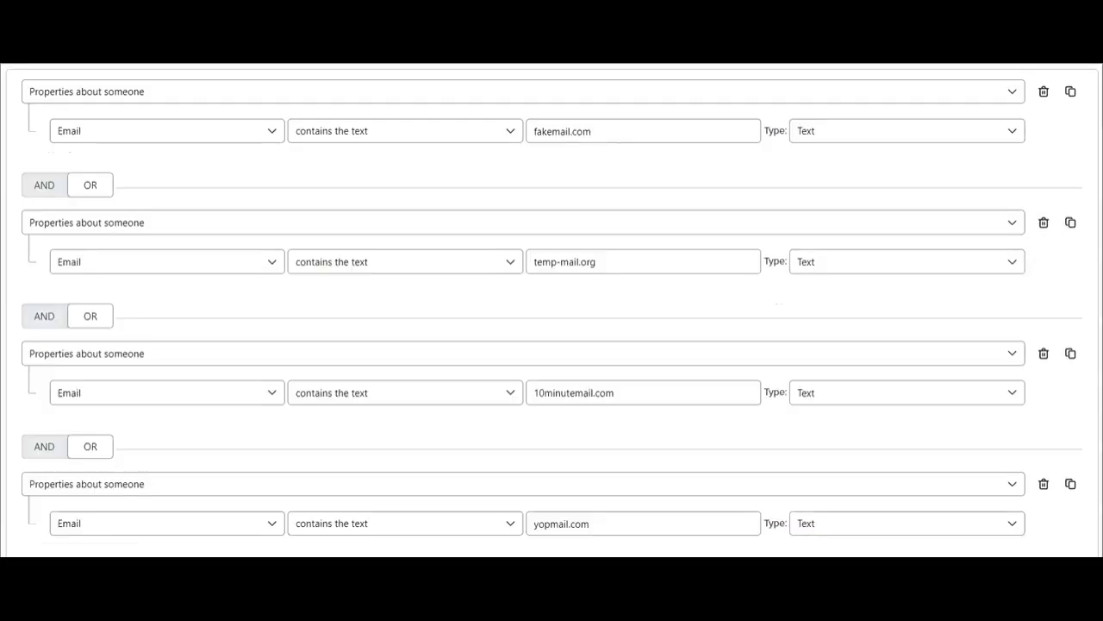
pyautogui.scroll(-5, 552, 305)
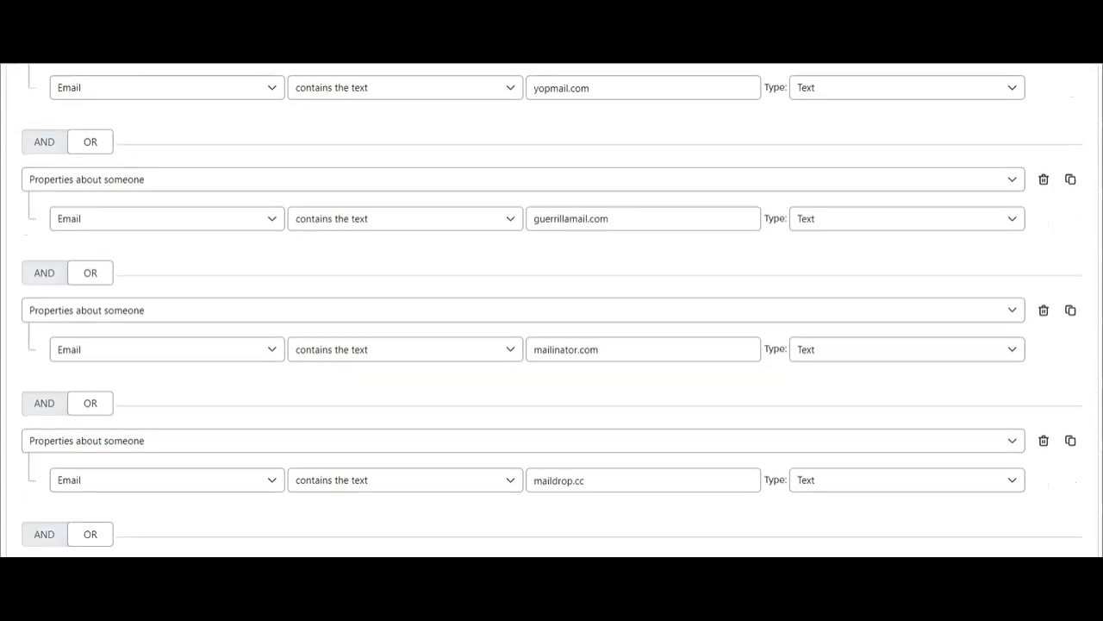
pyautogui.scroll(-5, 551, 310)
pyautogui.scroll(-10, 552, 310)
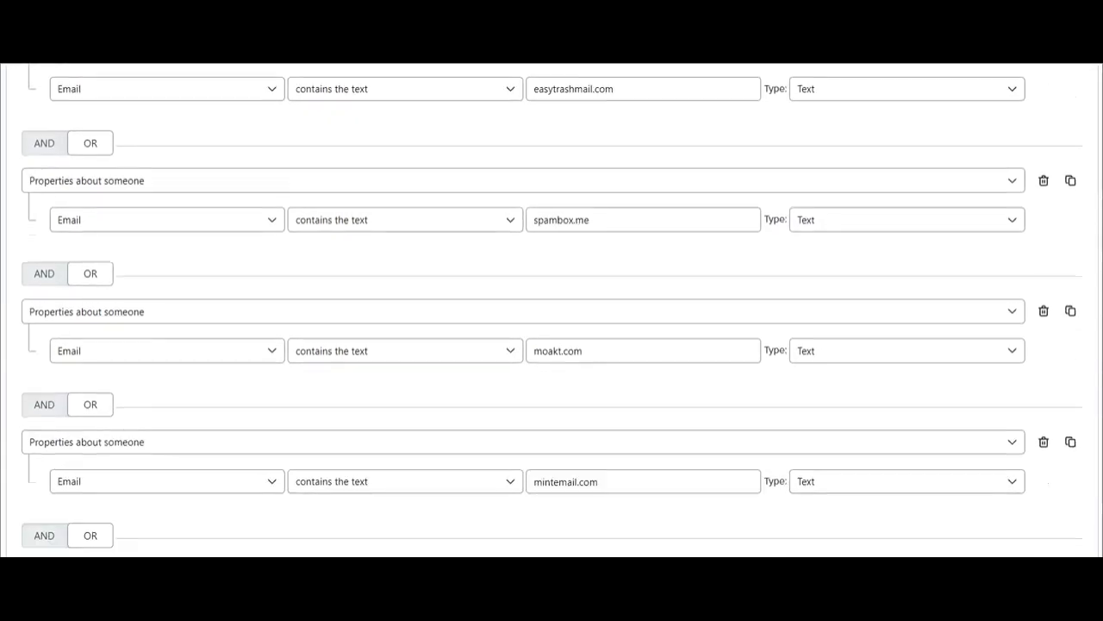
pyautogui.scroll(-15, 552, 310)
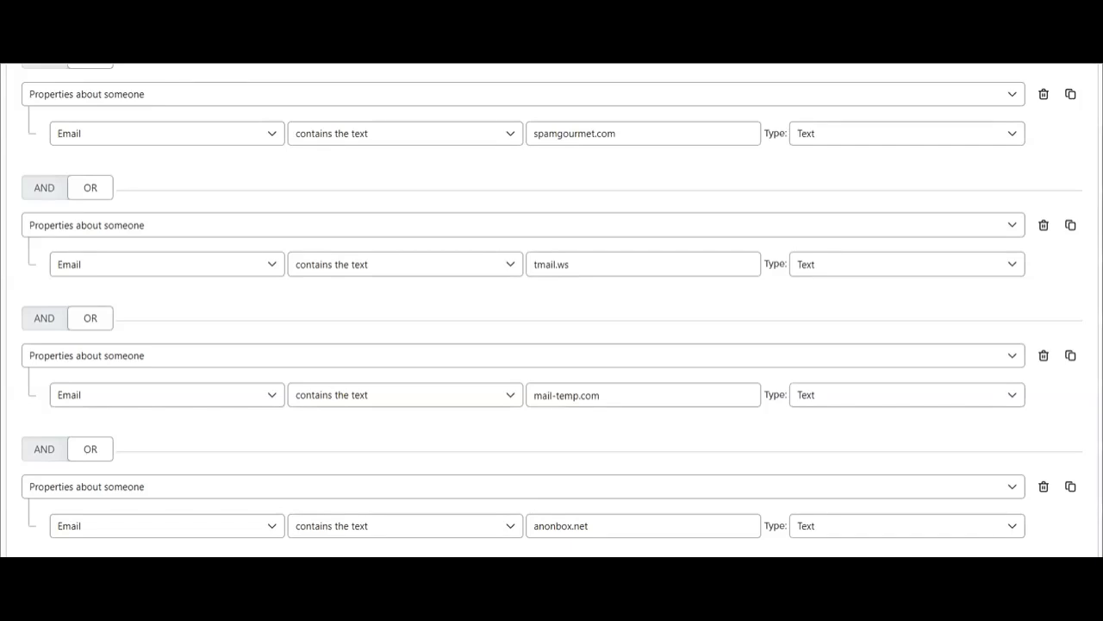
pyautogui.scroll(-10, 552, 311)
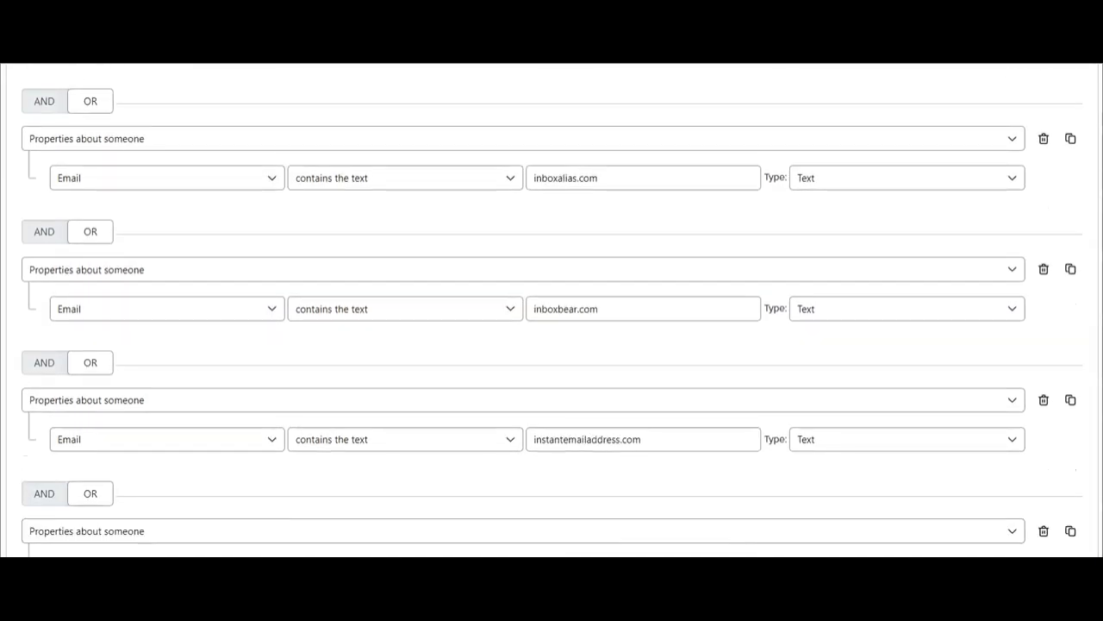
pyautogui.scroll(-5, 551, 310)
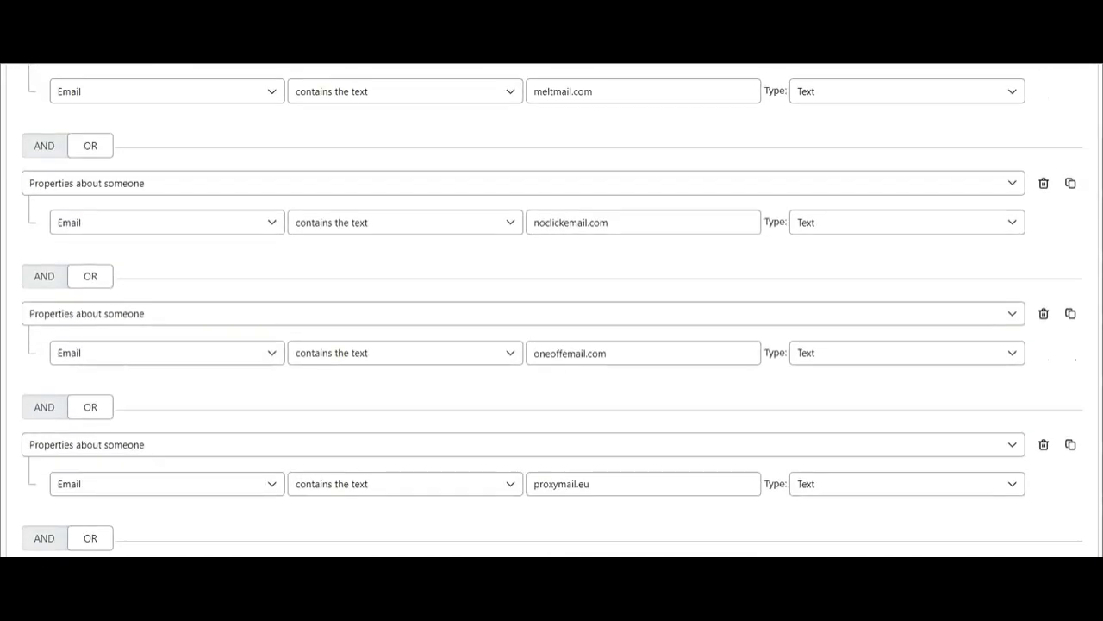
pyautogui.scroll(-8, 552, 310)
pyautogui.scroll(-6, 551, 311)
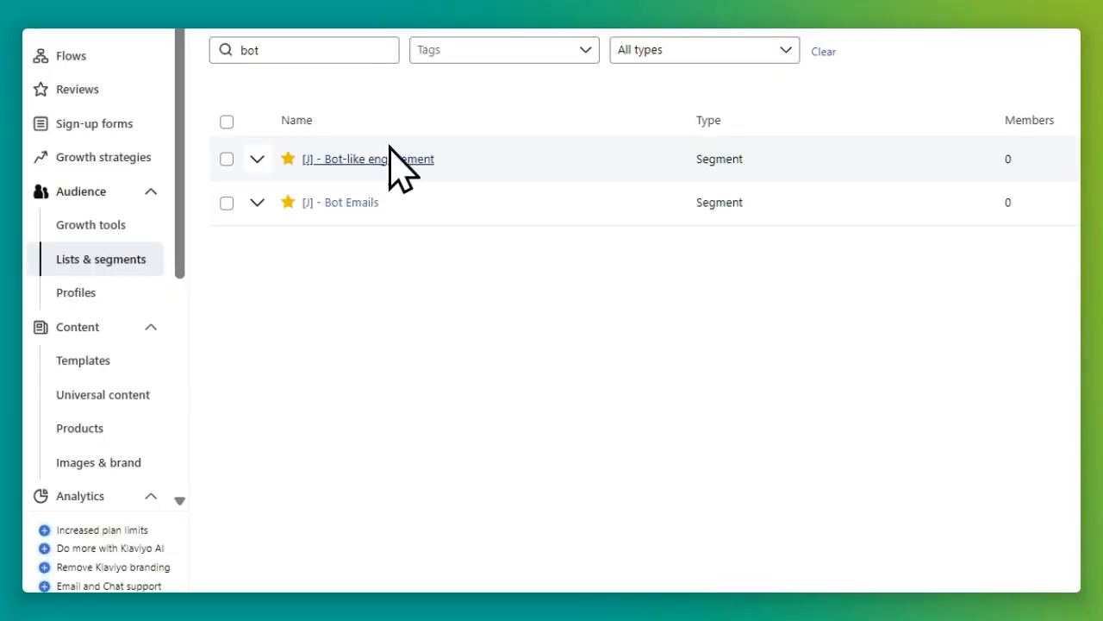
# Step: Open the "[J] - Bot-like engagement" segment and examine its received, opened and clicked email conditions
pyautogui.click(392, 160)
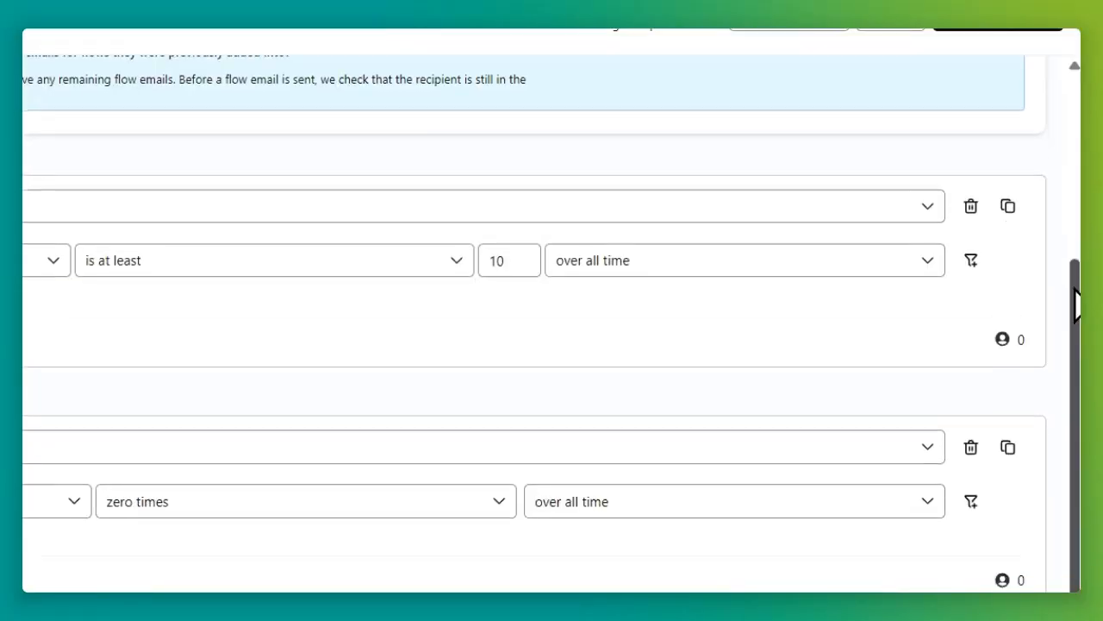
pyautogui.moveTo(1076, 301); pyautogui.dragTo(1078, 345)
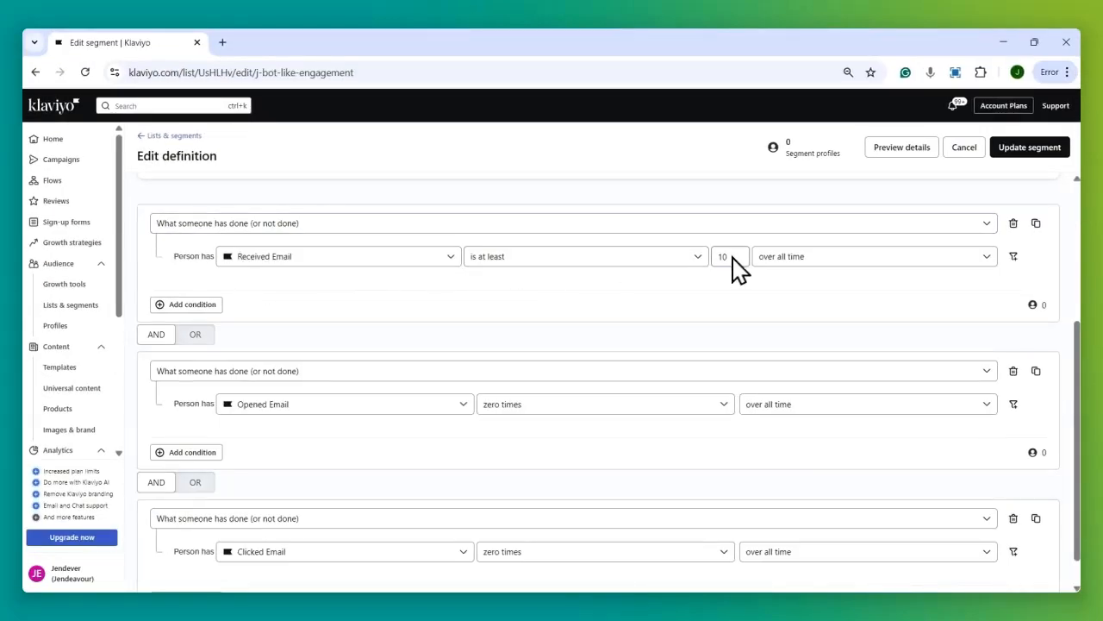
pyautogui.scroll(-1, 561, 327)
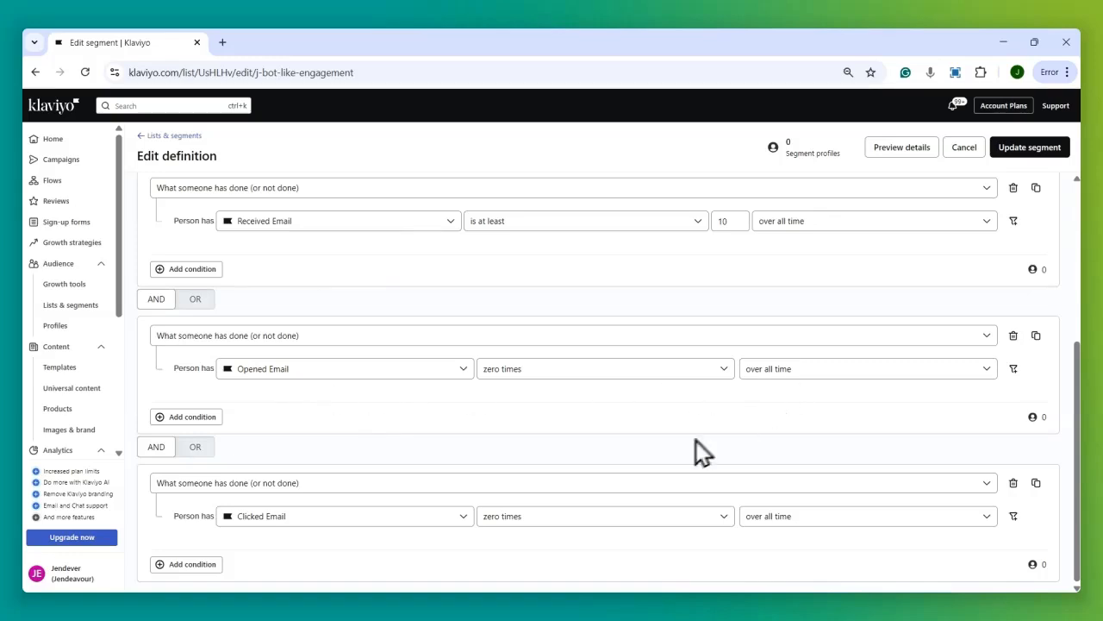
pyautogui.scroll(3, 527, 480)
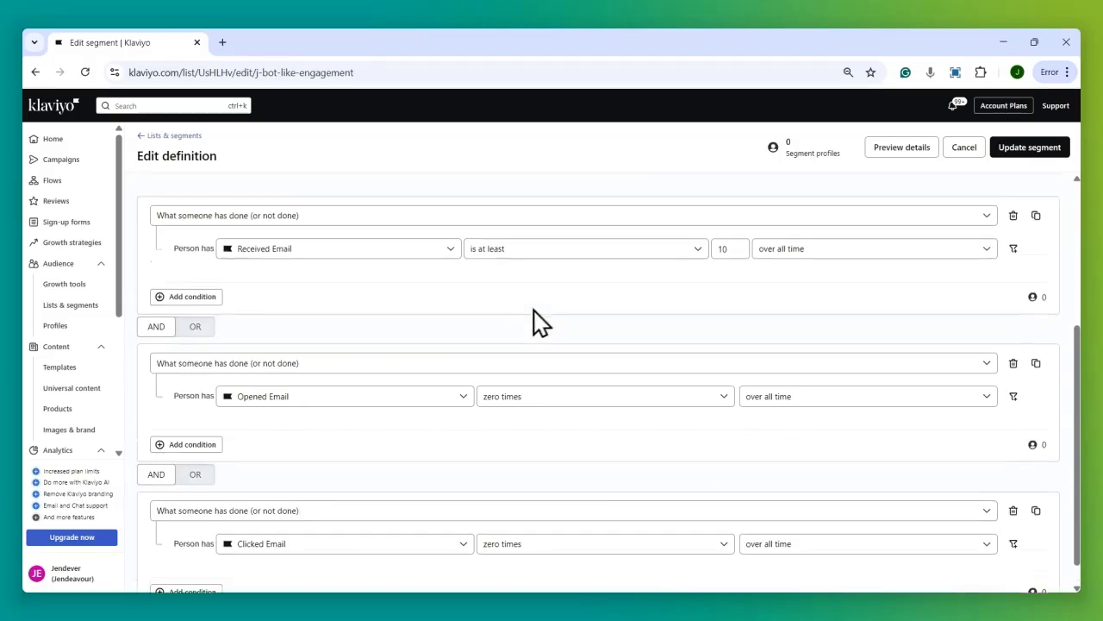
pyautogui.scroll(-3, 394, 492)
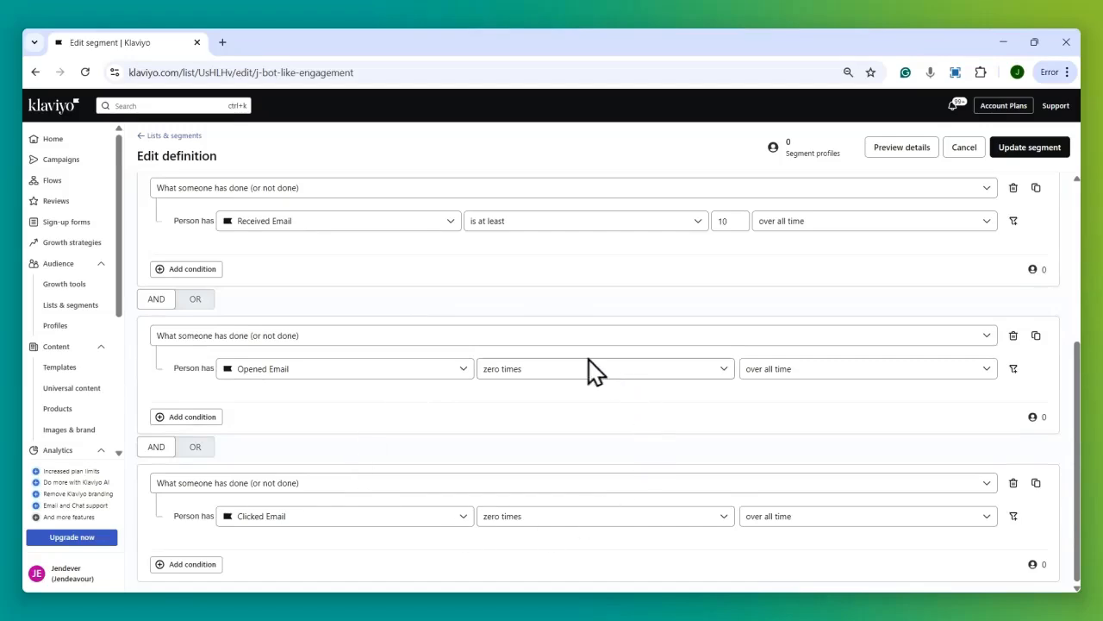
pyautogui.scroll(4, 615, 473)
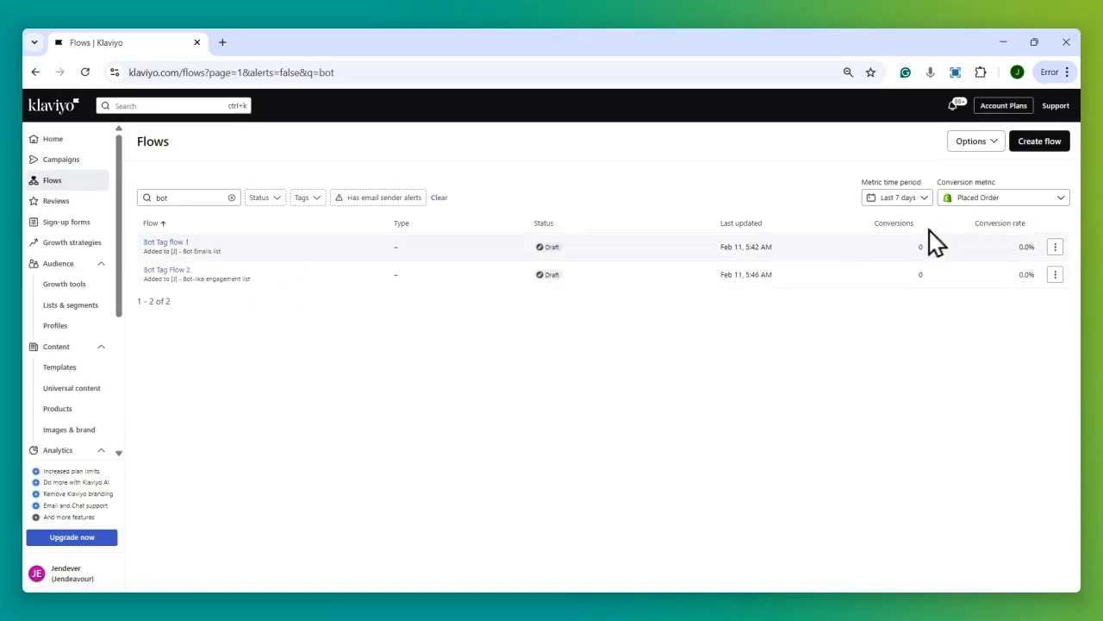
# Step: Create a new flow from scratch named "Bot Tag Flow 1"
pyautogui.click(1039, 141)
pyautogui.click(1031, 148)
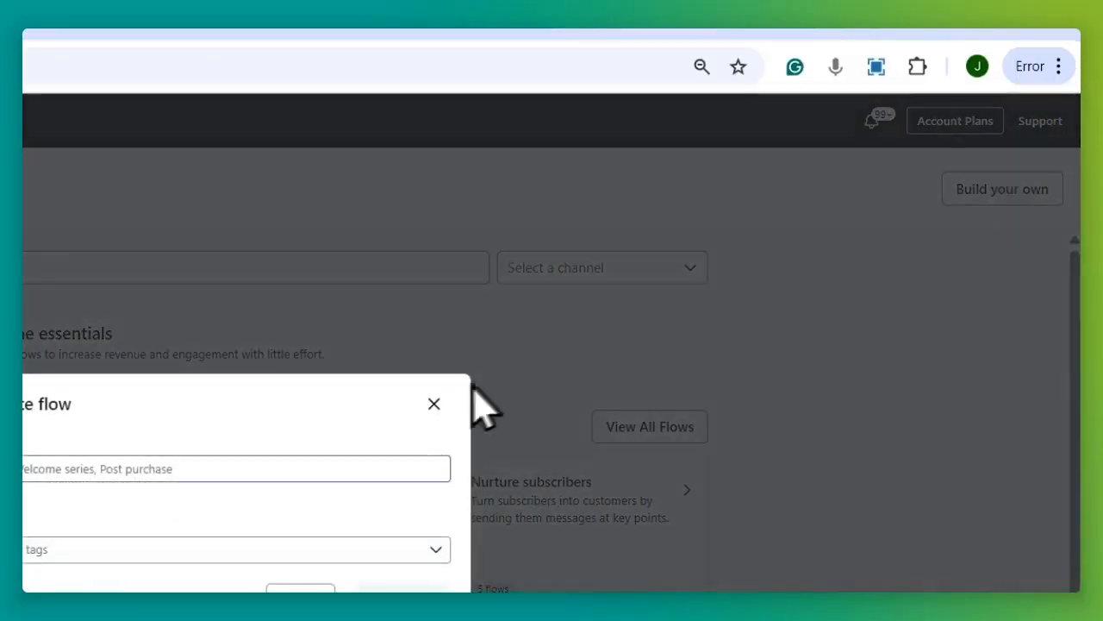
pyautogui.write('Bot Tag Flow 1')
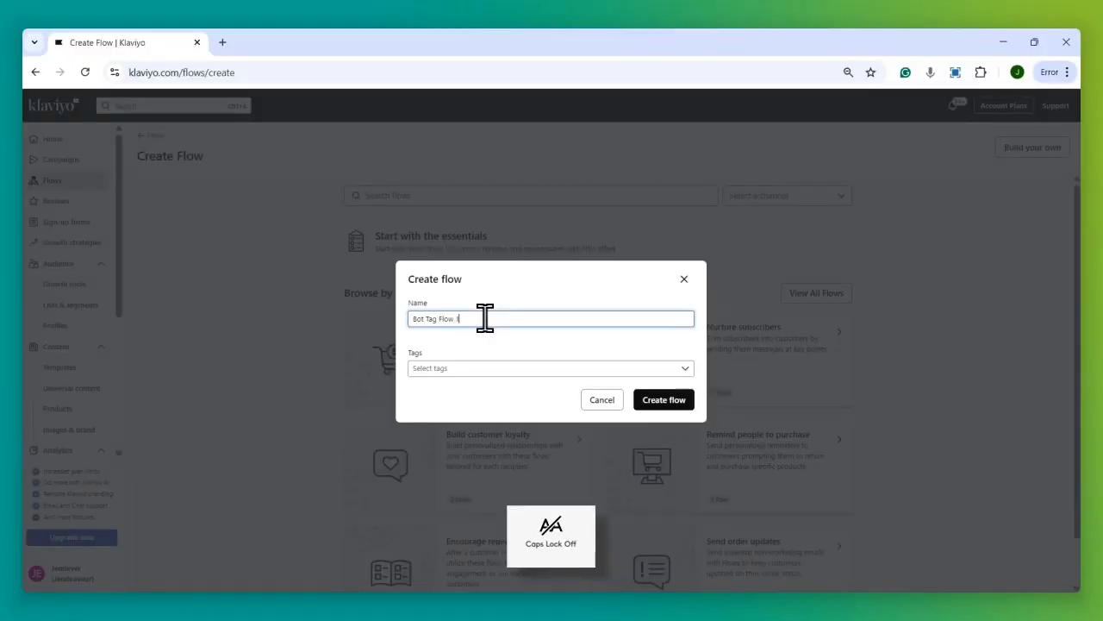
pyautogui.press('Return')
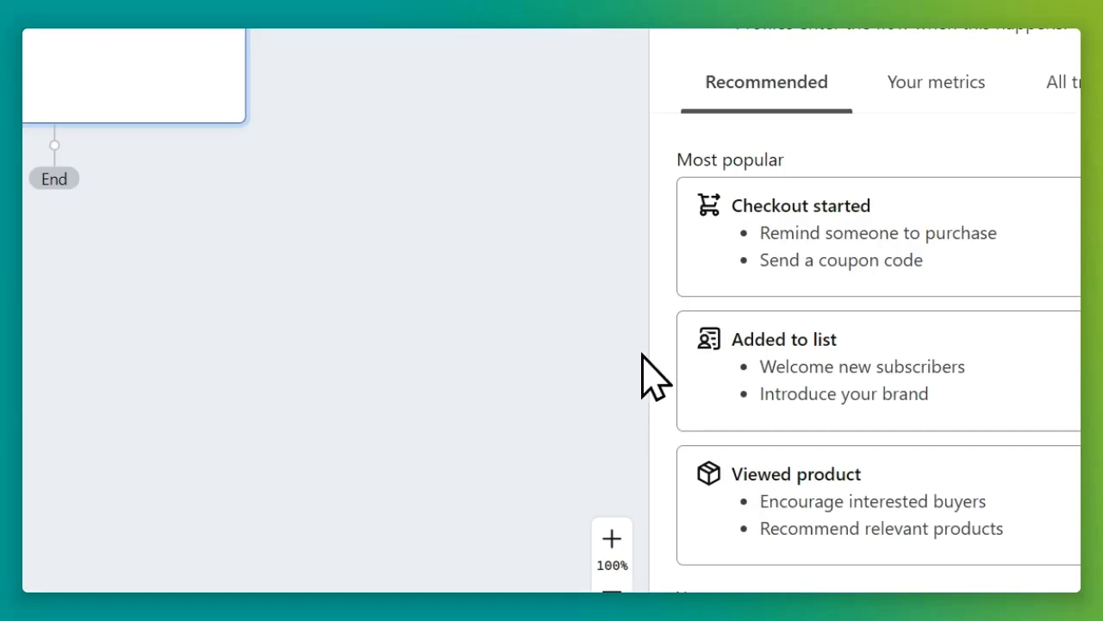
# Step: Choose "Added to segment" as the flow's trigger type and look through the available segments
pyautogui.click(1062, 90)
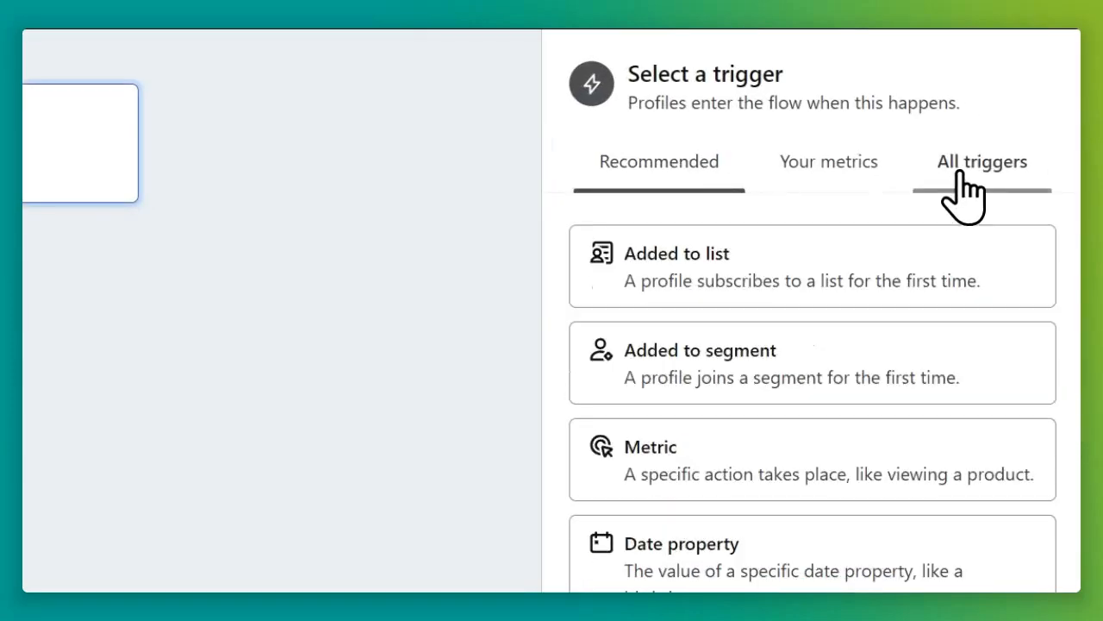
pyautogui.click(734, 387)
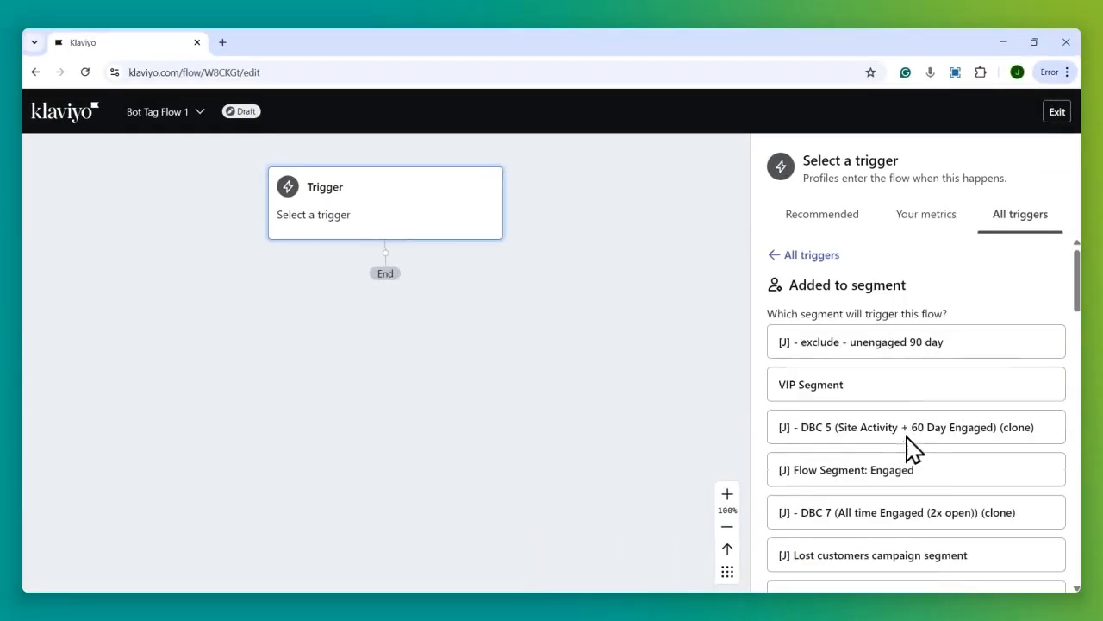
pyautogui.scroll(1, 906, 437)
pyautogui.scroll(-6, 922, 362)
pyautogui.scroll(6, 948, 392)
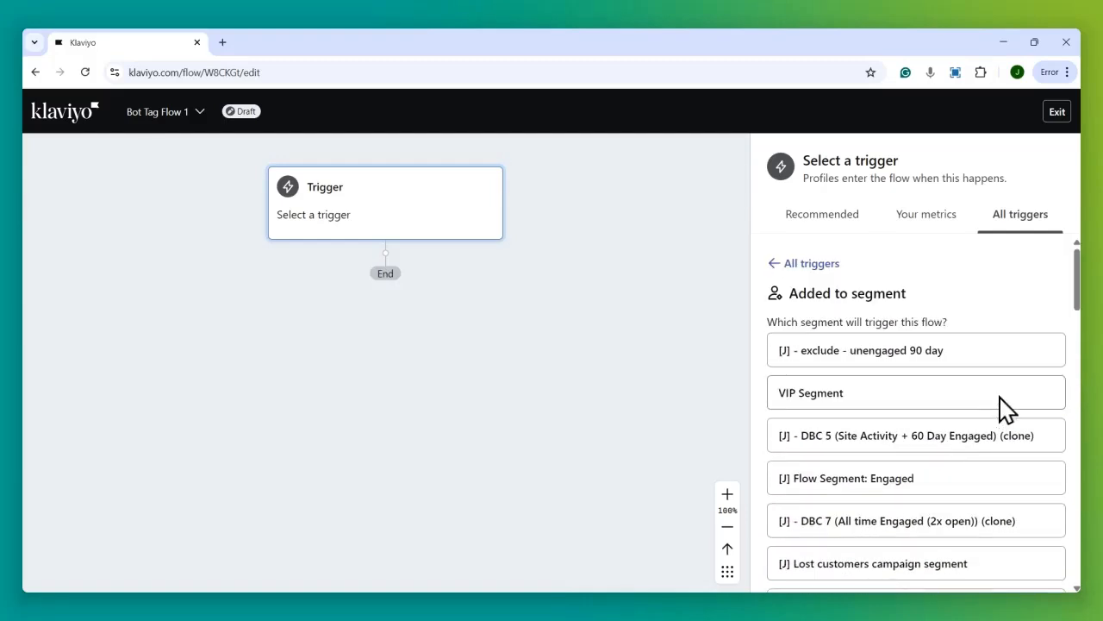
# Step: Find "bot" among the segments, choose "[J] - Bot Emails" as the trigger segment, and save the trigger
pyautogui.hotkey('ctrl', '-')
pyautogui.hotkey('ctrl', '-')
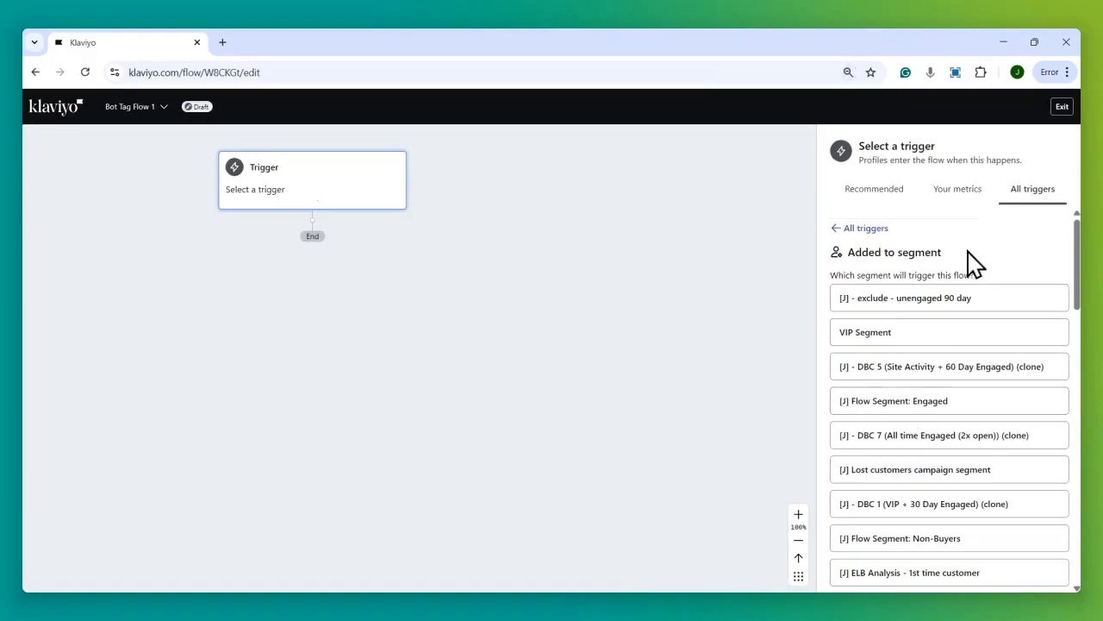
pyautogui.hotkey('ctrl', 'f')
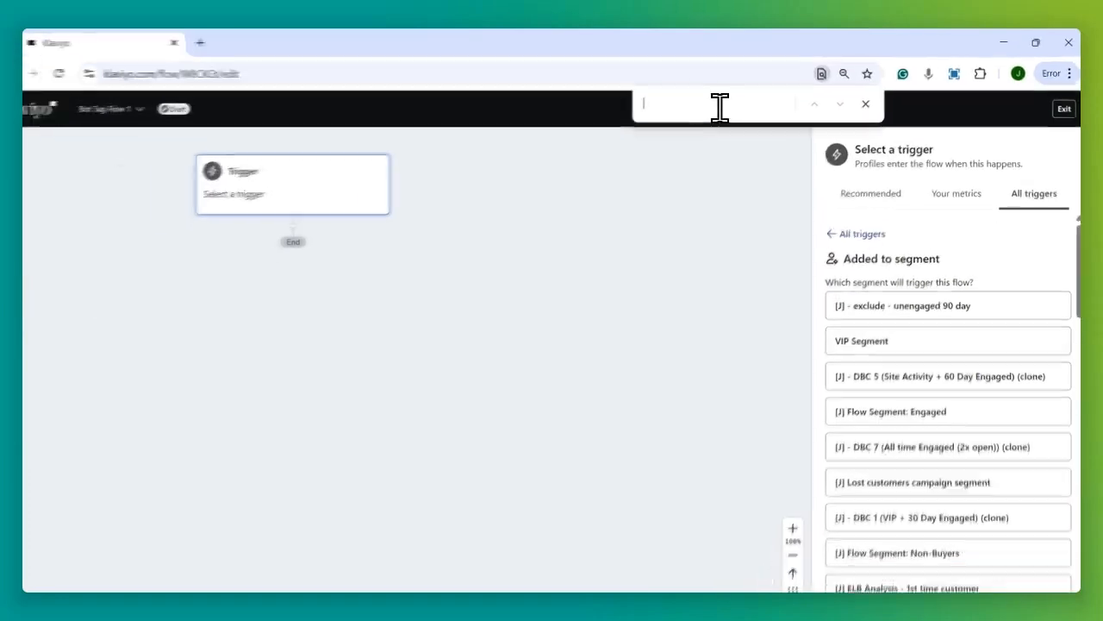
pyautogui.write('bot')
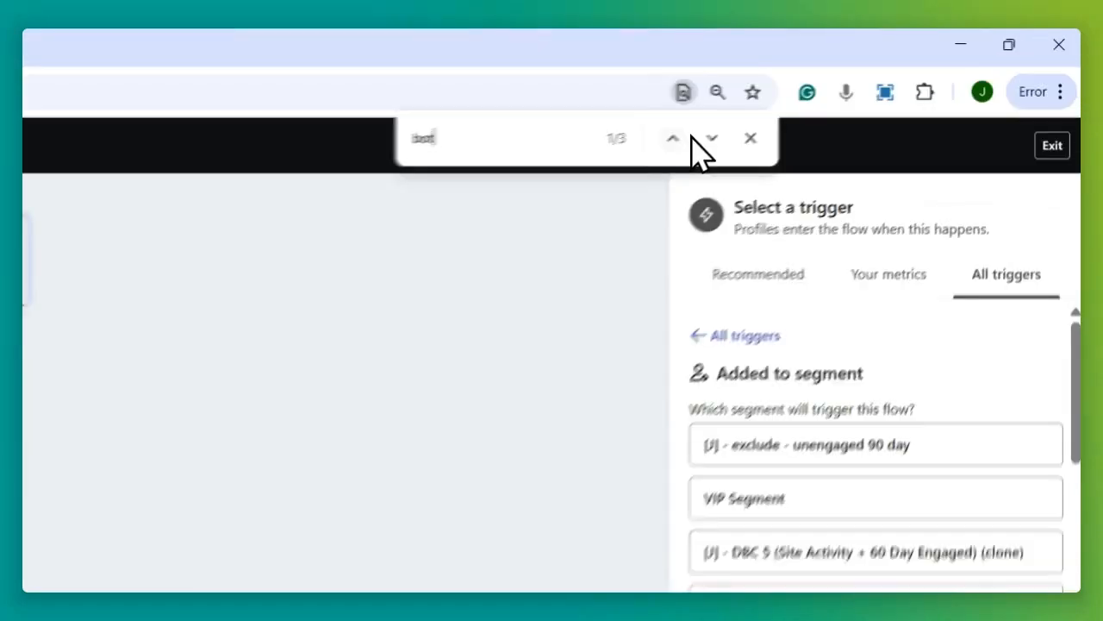
pyautogui.click(844, 102)
pyautogui.click(695, 142)
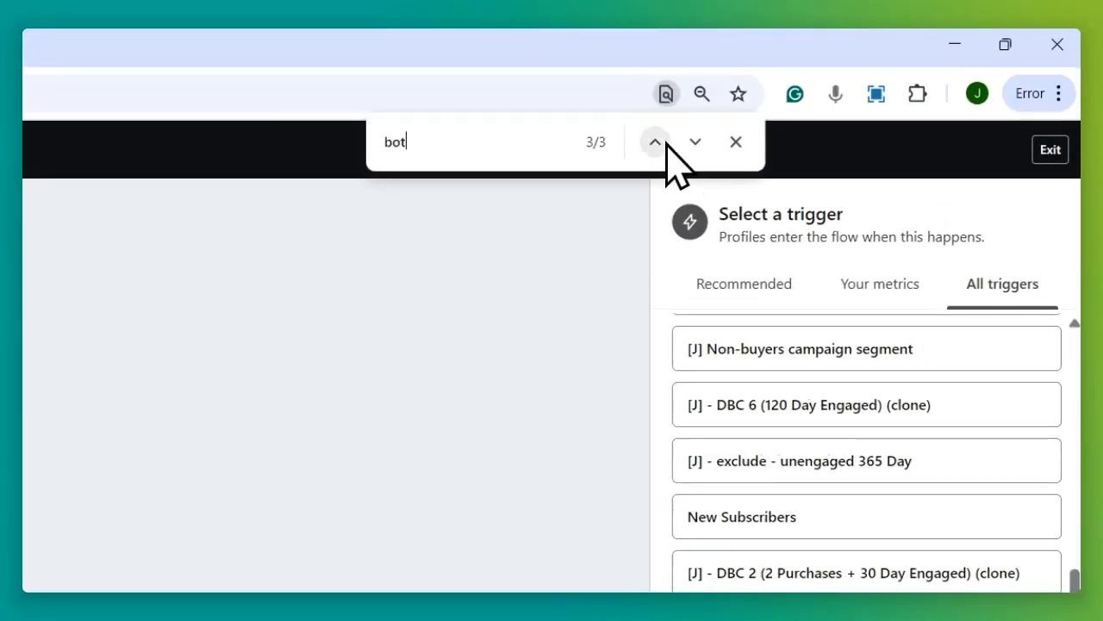
pyautogui.click(657, 142)
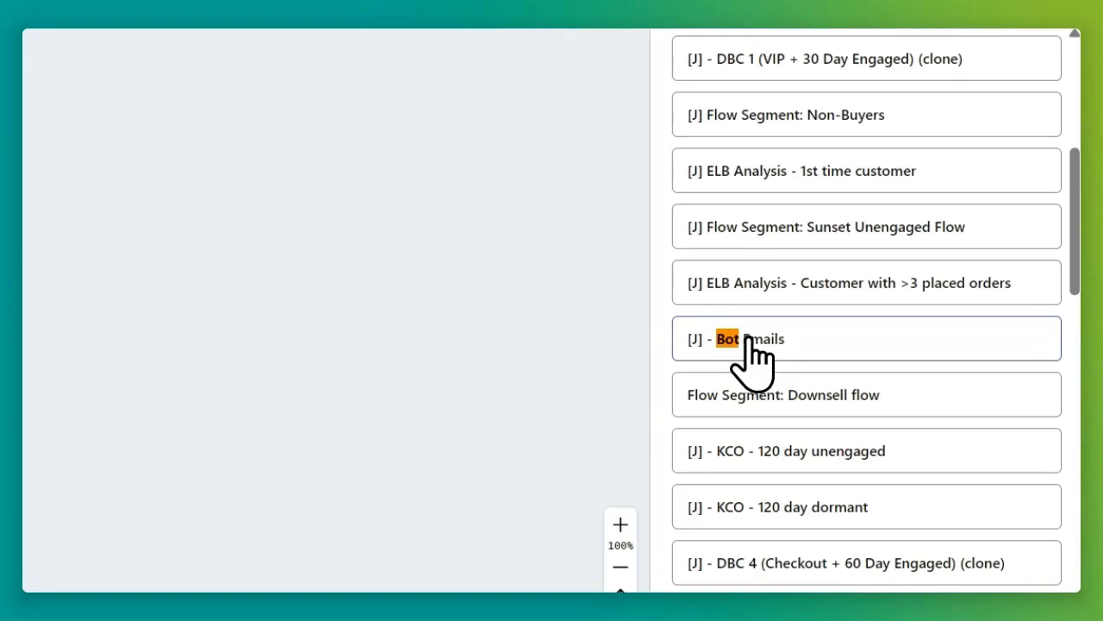
pyautogui.click(733, 362)
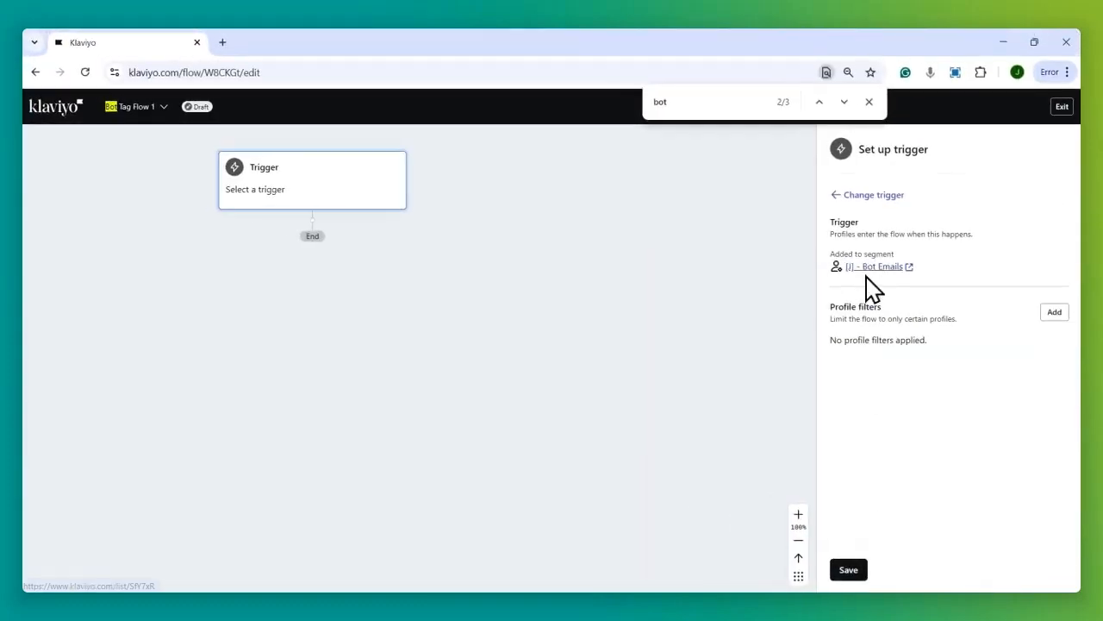
pyautogui.click(869, 102)
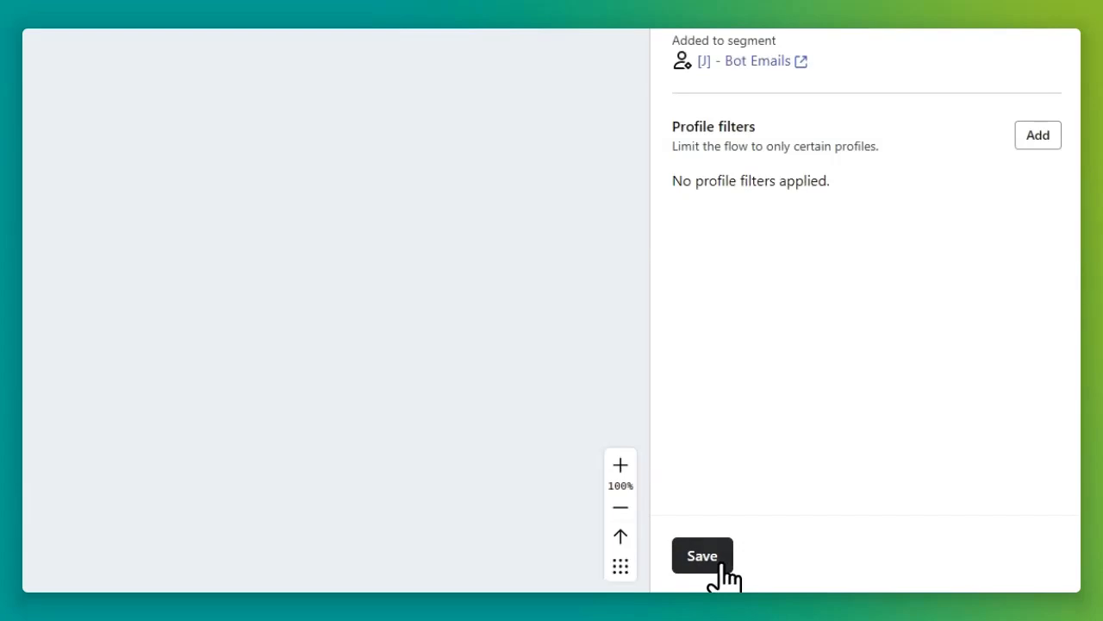
pyautogui.click(721, 562)
pyautogui.click(704, 389)
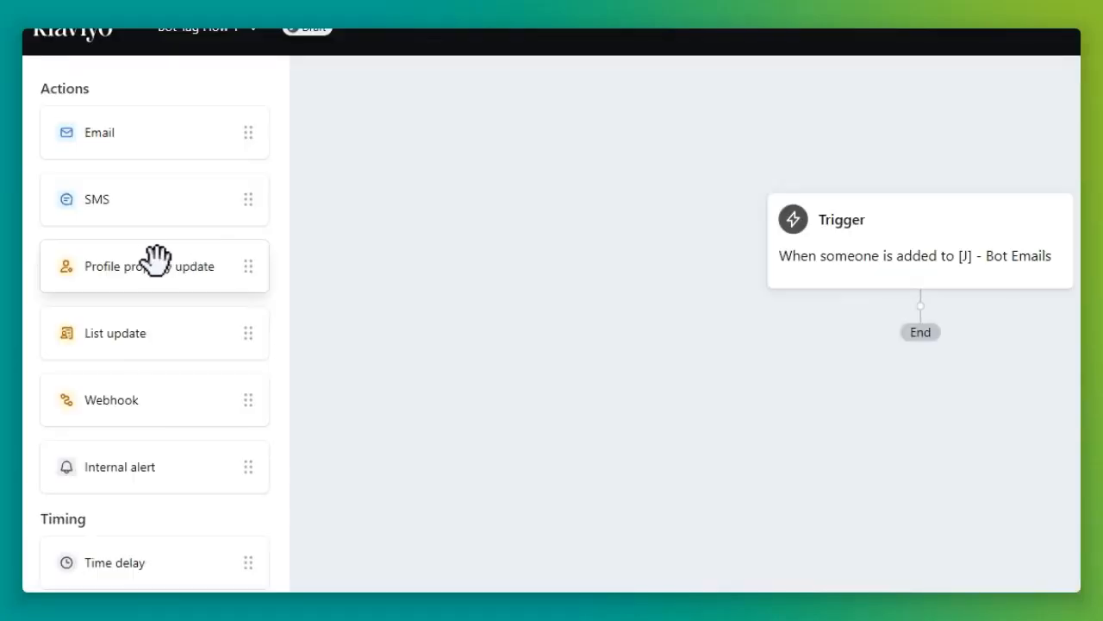
# Step: Add a profile property update after the Bot Emails trigger and set its step to create a new property
pyautogui.moveTo(109, 267); pyautogui.dragTo(480, 291)
pyautogui.click(733, 325)
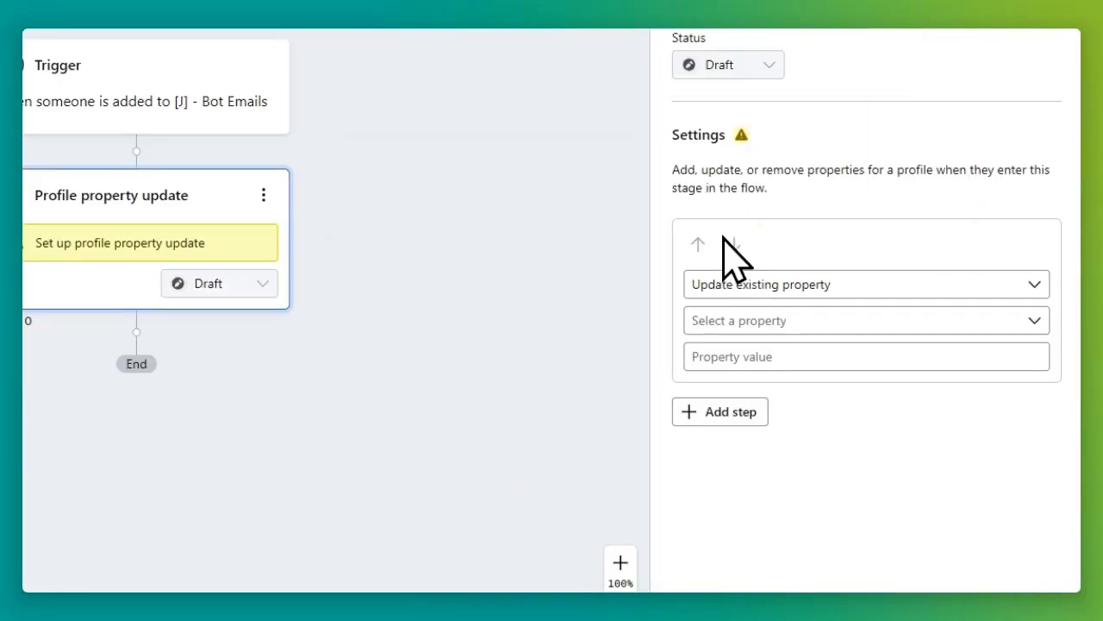
pyautogui.click(732, 286)
pyautogui.click(787, 358)
pyautogui.click(777, 336)
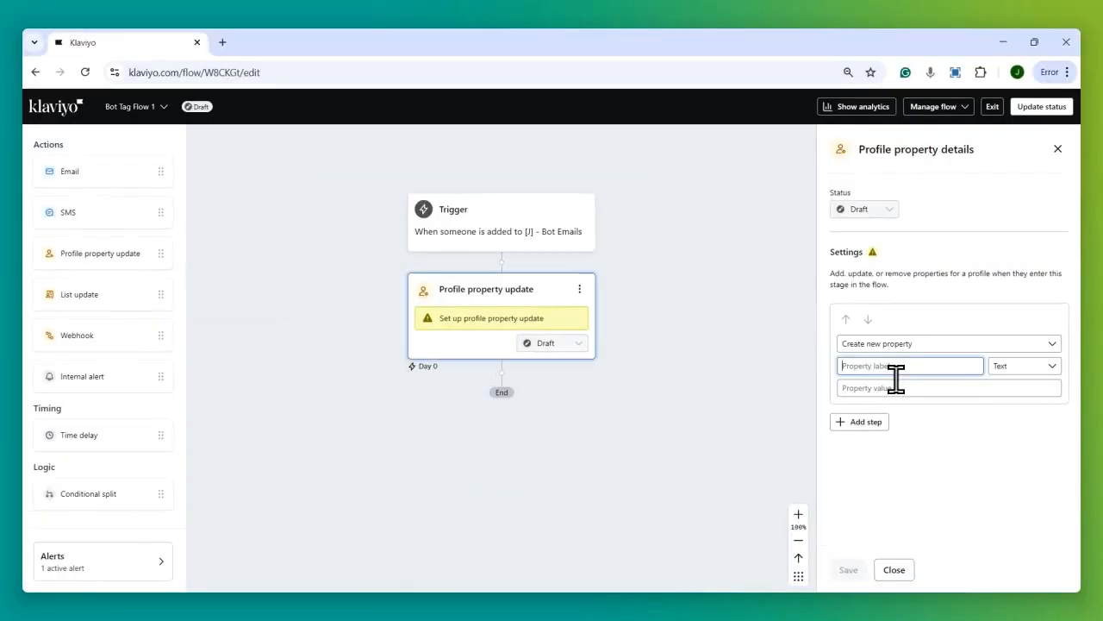
# Step: Label the new text property "exclude from flows", give it the value "yes", and save the profile property update
pyautogui.write('exclude from')
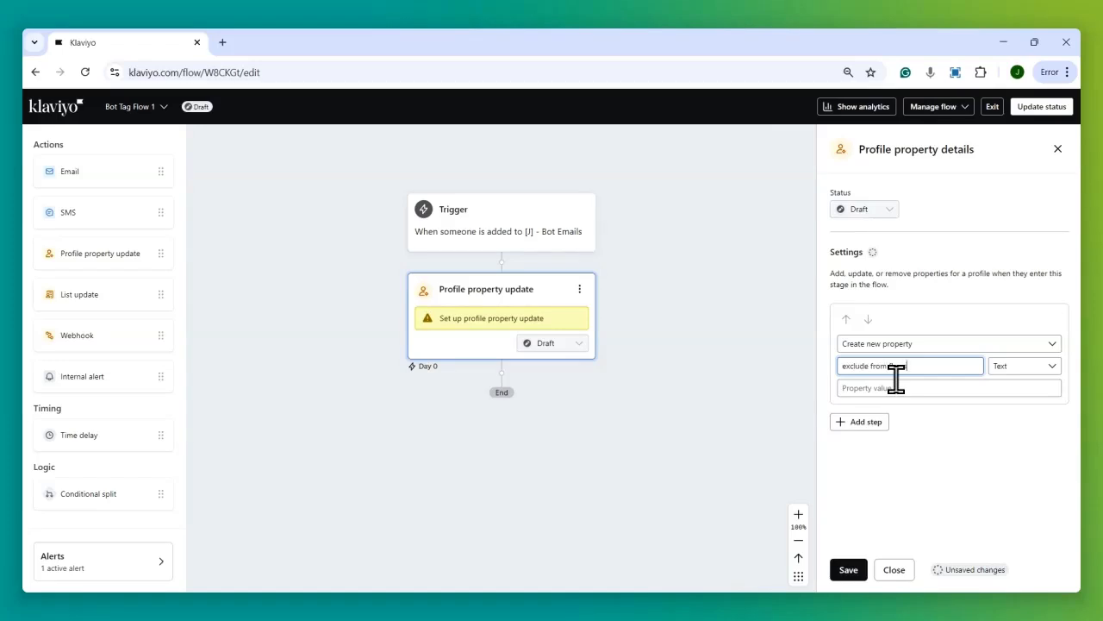
pyautogui.write(' flows')
pyautogui.click(928, 392)
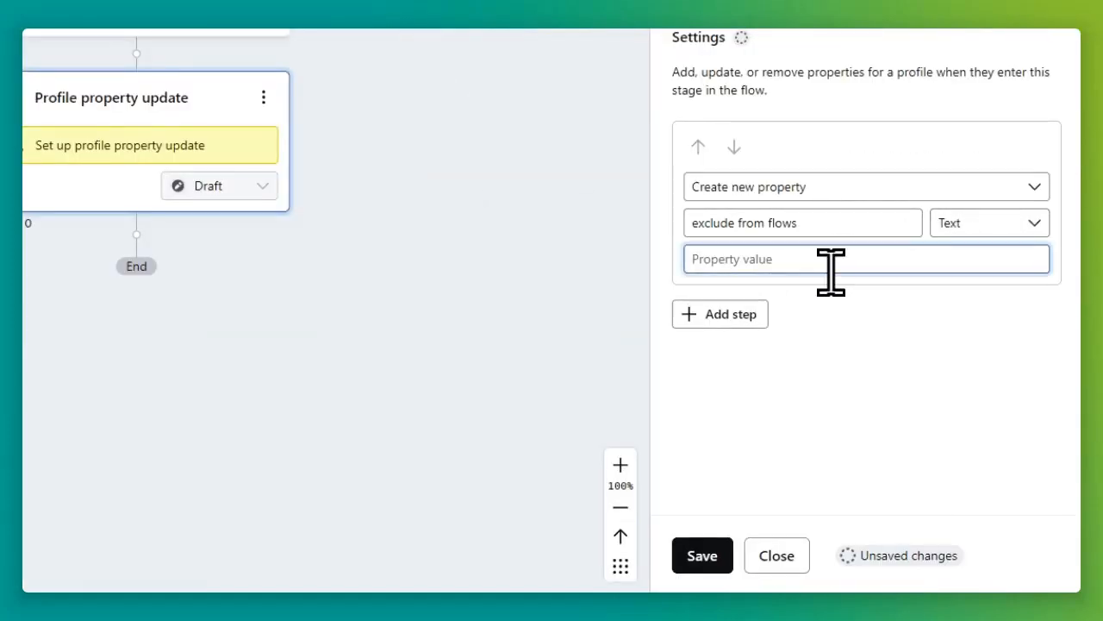
pyautogui.write('yes')
pyautogui.click(712, 552)
pyautogui.click(775, 555)
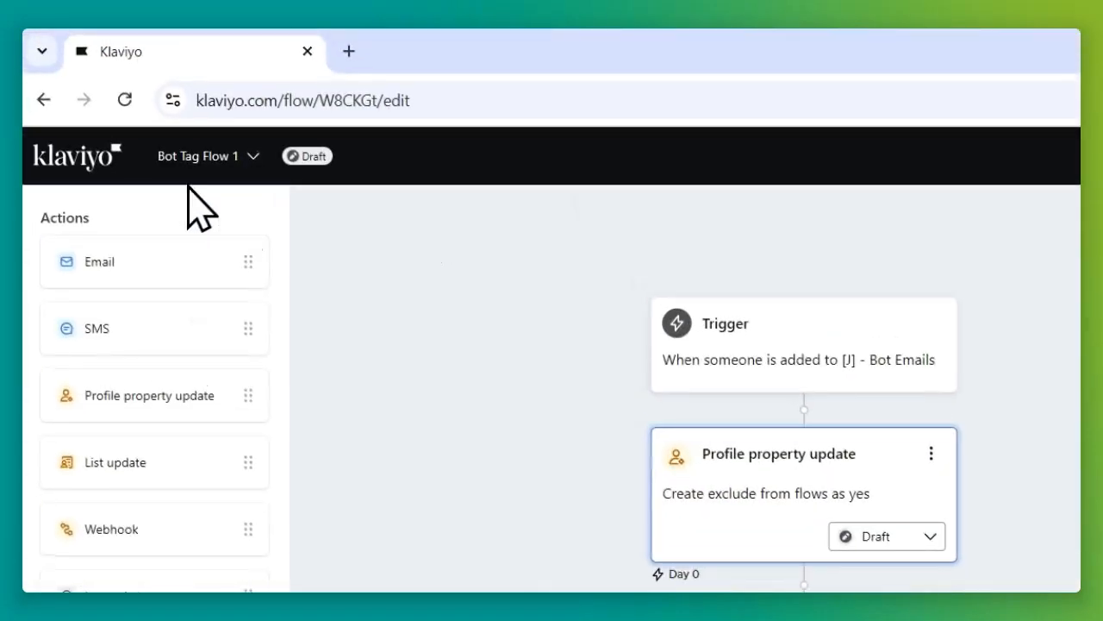
# Step: Leave this flow and create a new flow from scratch named "Bot Tag Flow 2"
pyautogui.click(86, 157)
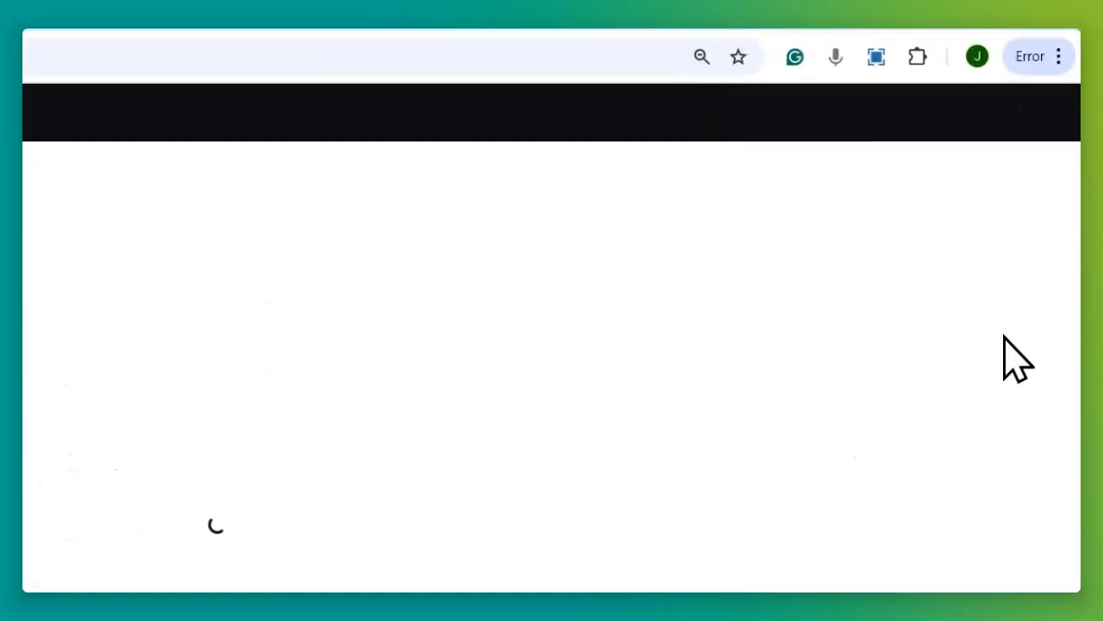
pyautogui.click(1005, 184)
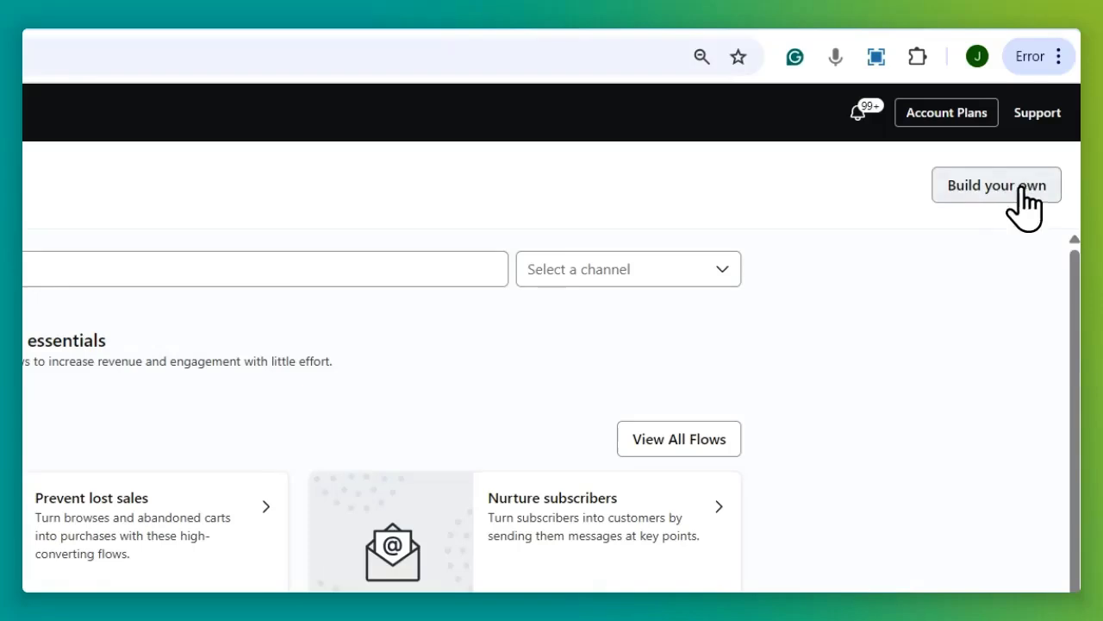
pyautogui.click(1022, 190)
pyautogui.click(335, 339)
pyautogui.write('Bot Tag Flow 2')
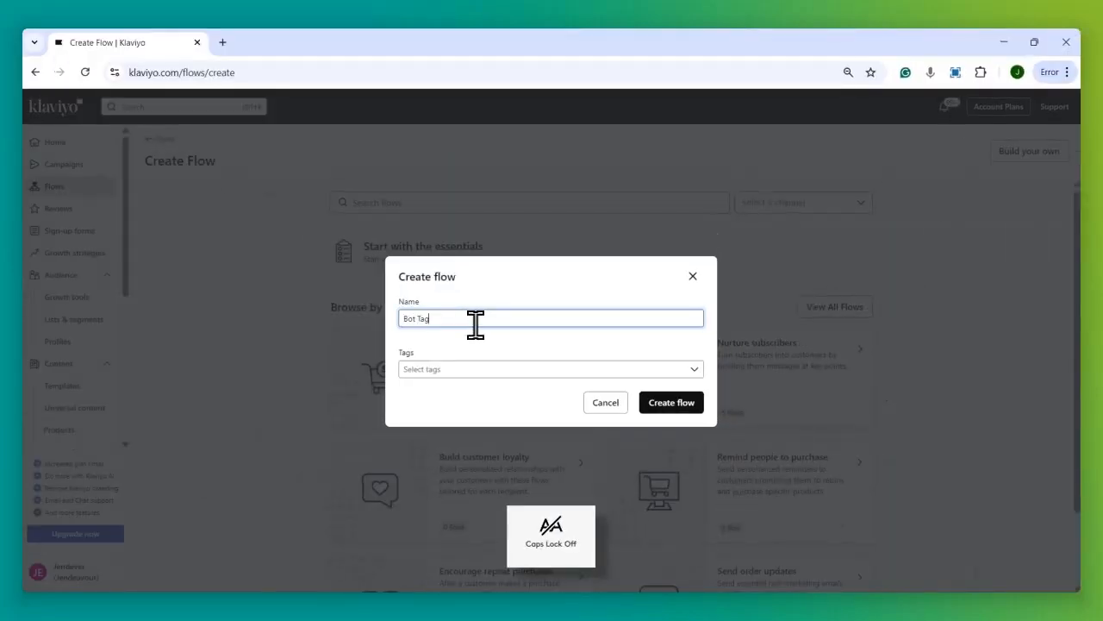
pyautogui.press('Return')
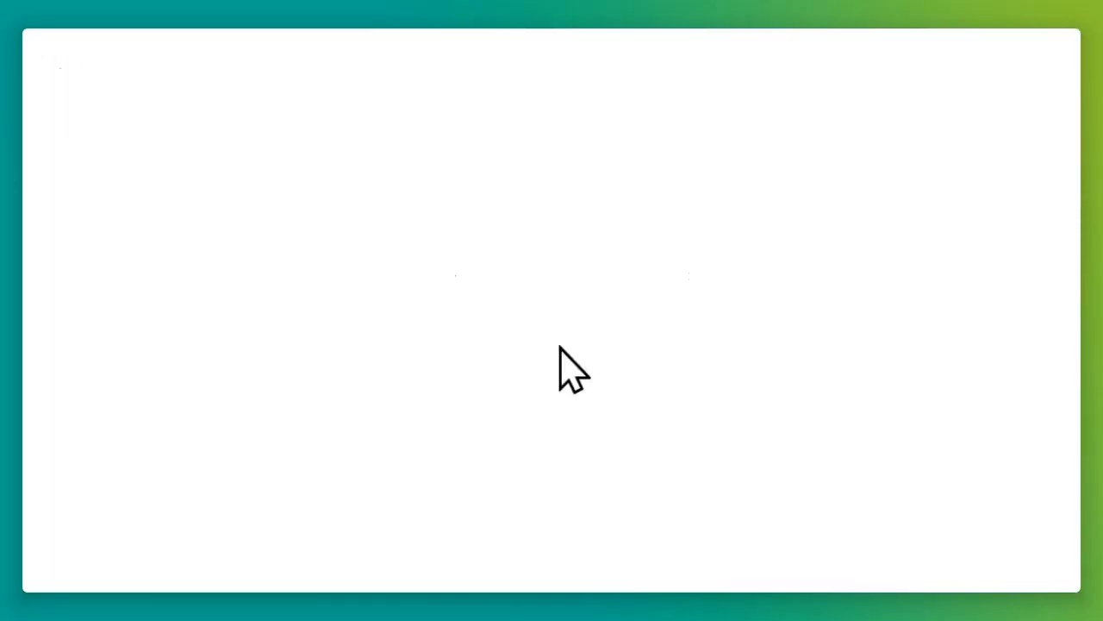
# Step: Set the flow's trigger to "Added to segment" with "[J] - Bot-like engagement", finding it by "bot", and confirm and save the trigger
pyautogui.click(982, 192)
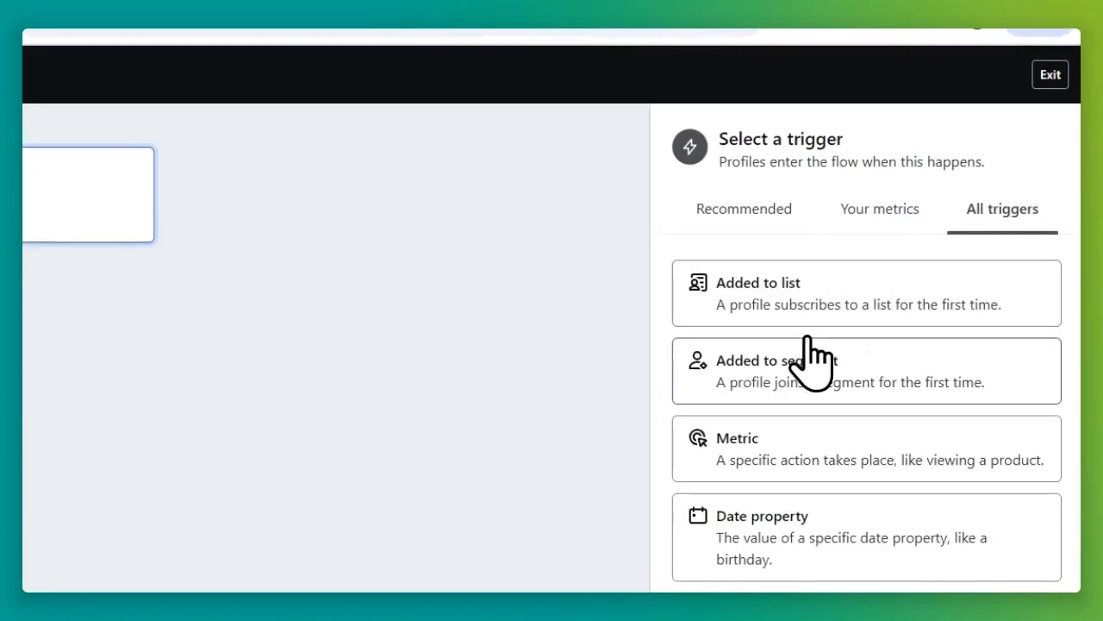
pyautogui.click(782, 377)
pyautogui.hotkey('ctrl', 'f')
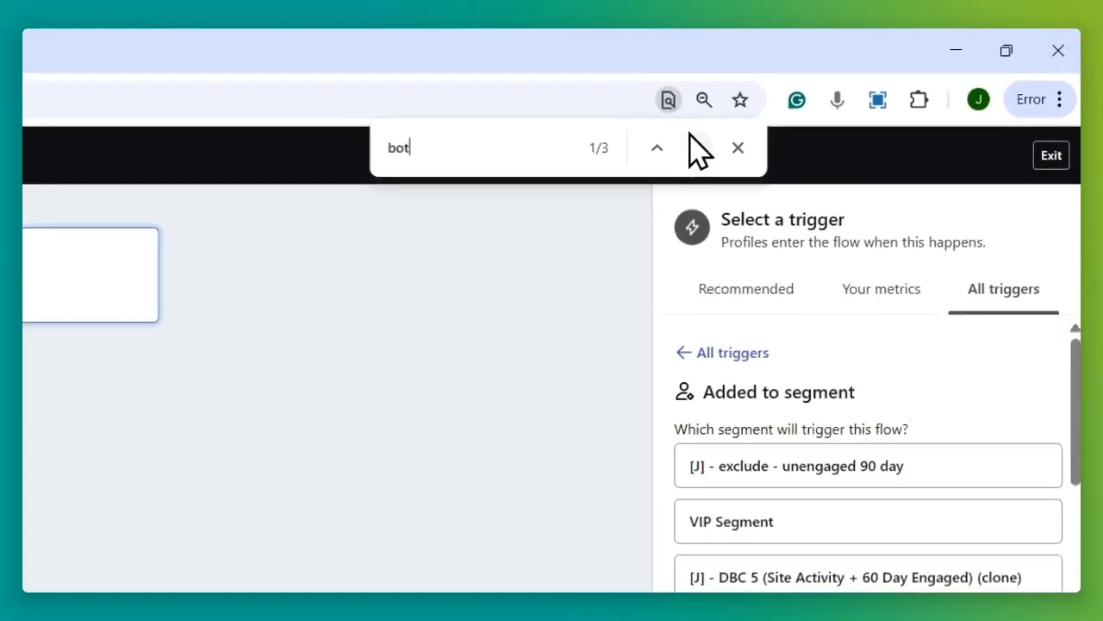
pyautogui.click(844, 102)
pyautogui.click(844, 102)
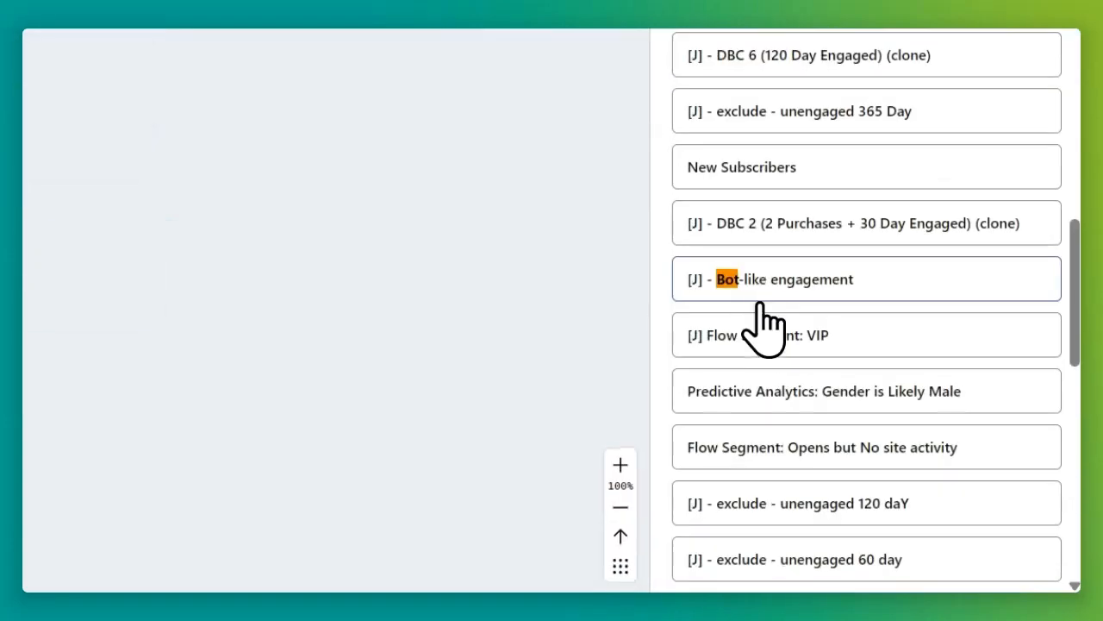
pyautogui.click(754, 289)
pyautogui.click(702, 555)
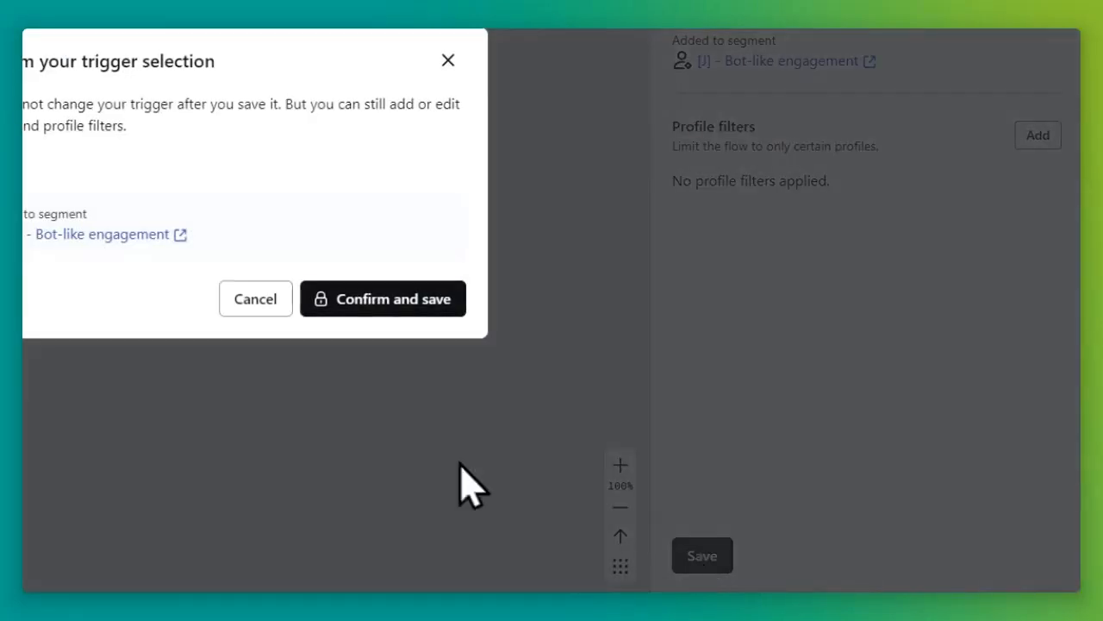
pyautogui.click(394, 303)
# Step: Add a profile property update below the Bot-like engagement trigger with a step that creates a new property
pyautogui.moveTo(142, 276); pyautogui.dragTo(915, 247)
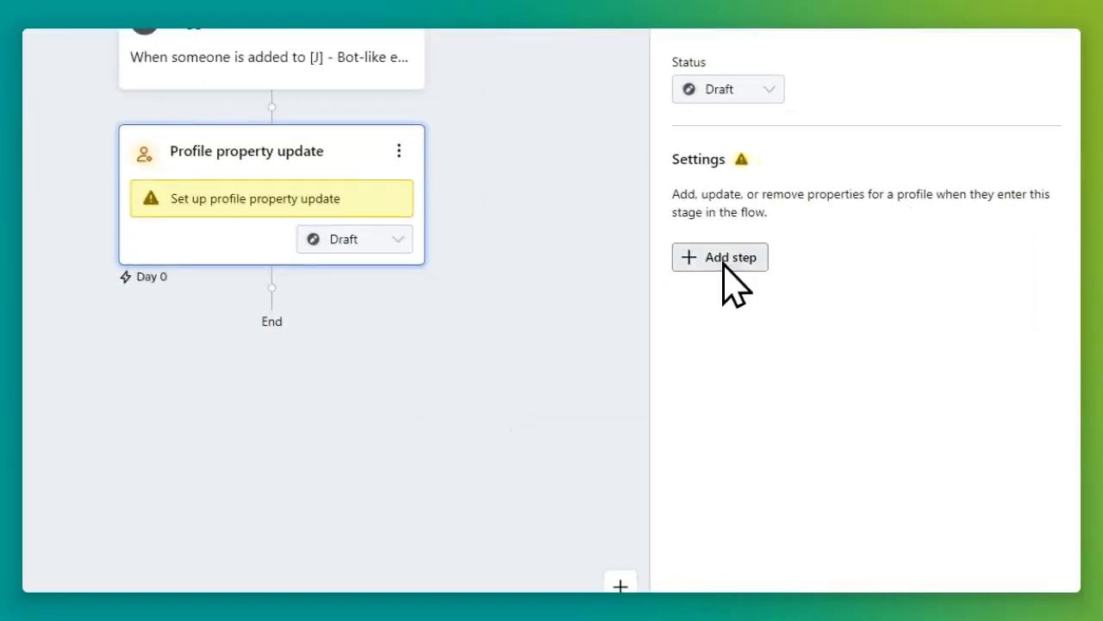
pyautogui.click(724, 259)
pyautogui.click(767, 312)
pyautogui.click(817, 382)
pyautogui.click(737, 348)
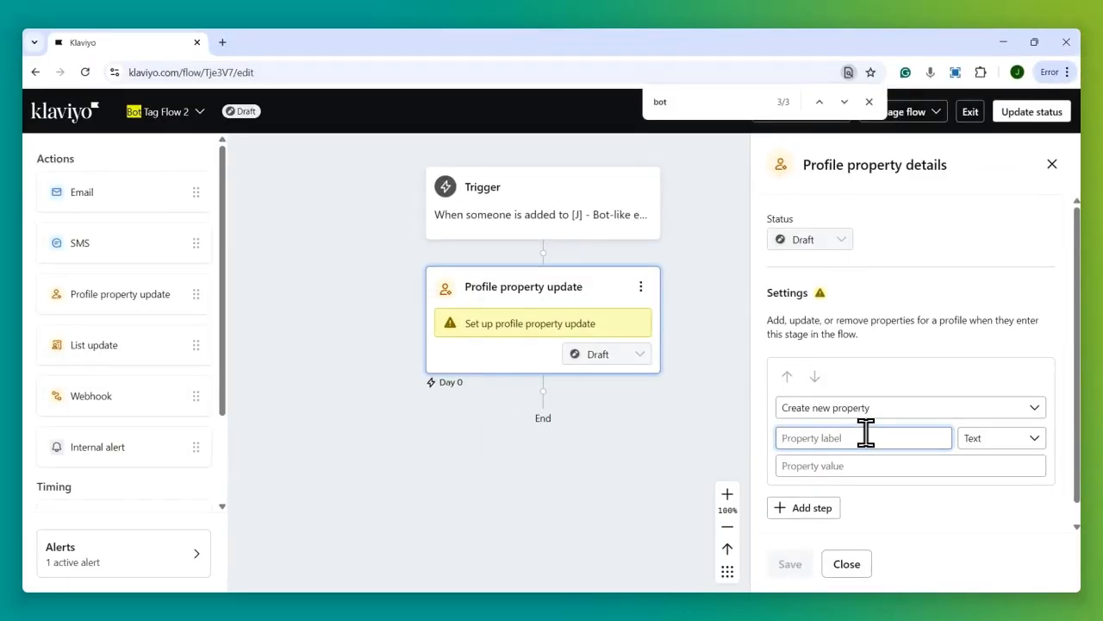
# Step: Label the second flow's new text property "exclude from flows" and set its value to "yes"
pyautogui.write('exclude from flows')
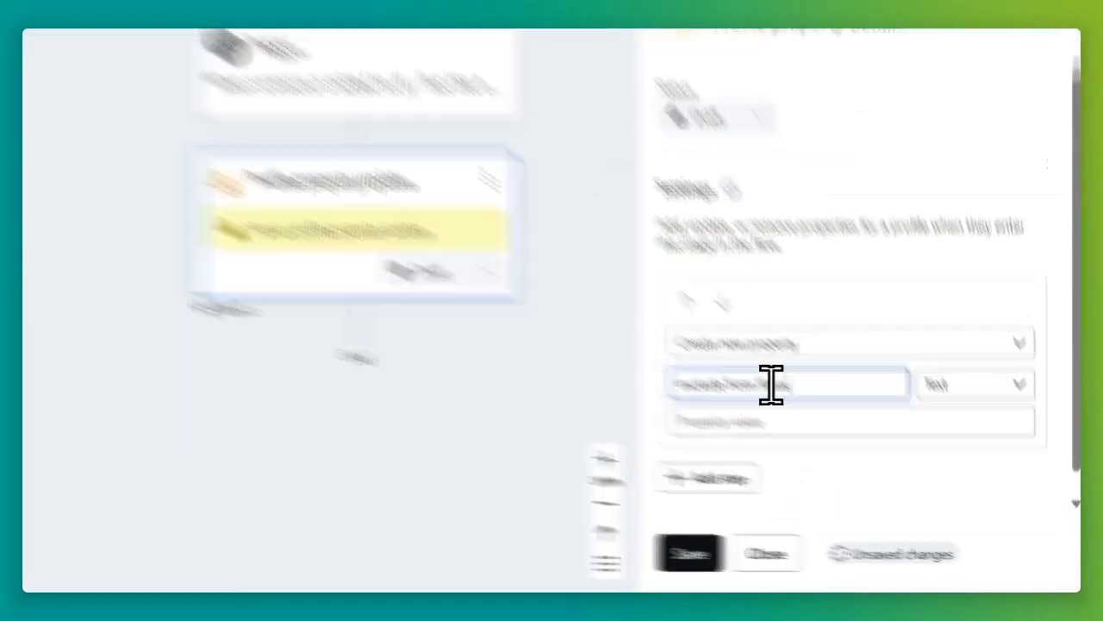
pyautogui.tripleClick(840, 437)
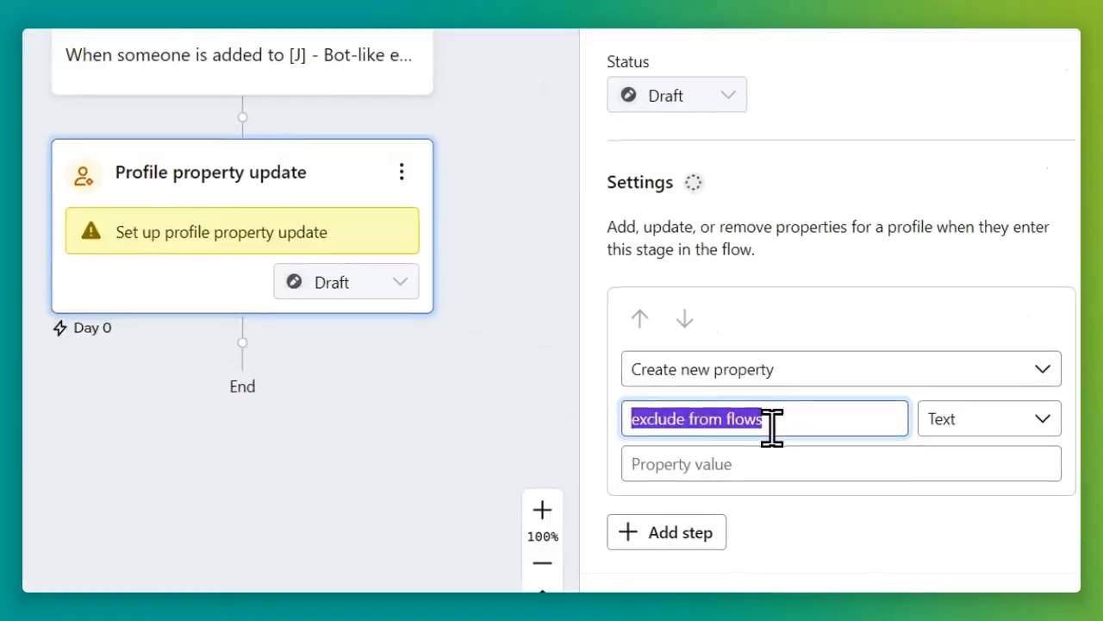
pyautogui.click(870, 443)
pyautogui.hotkey('ctrl', 'a')
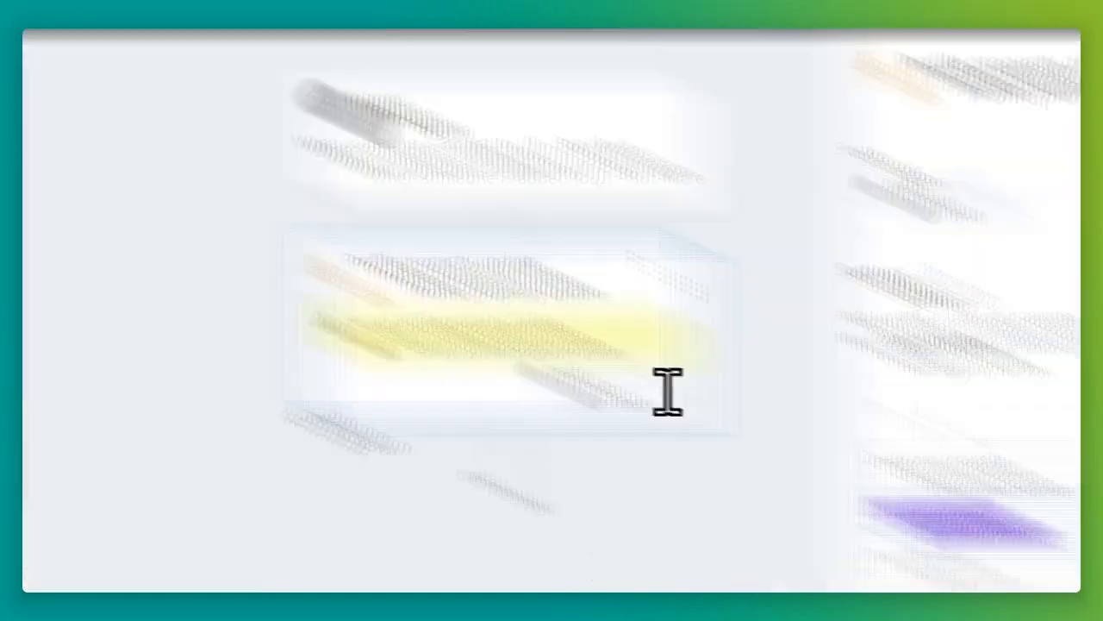
pyautogui.click(1058, 524)
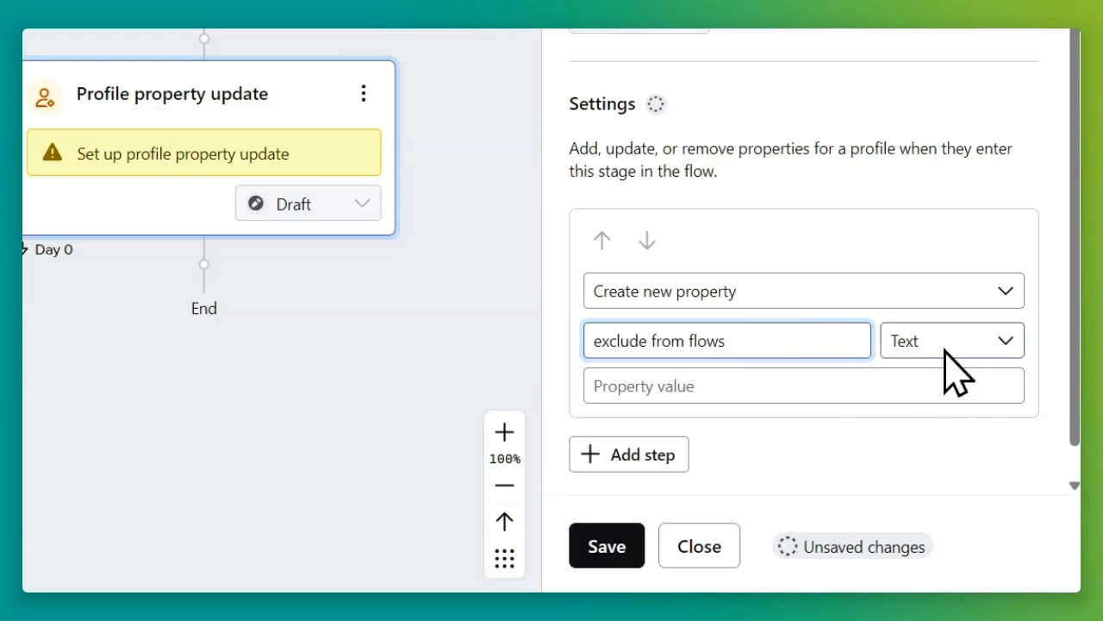
pyautogui.click(724, 401)
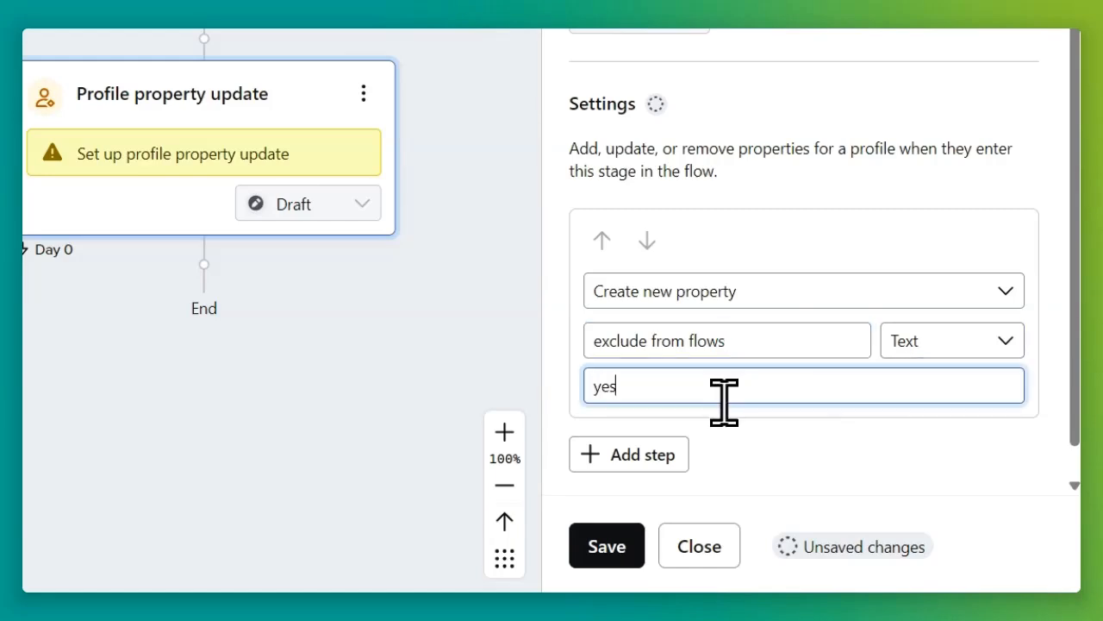
pyautogui.doubleClick(613, 387)
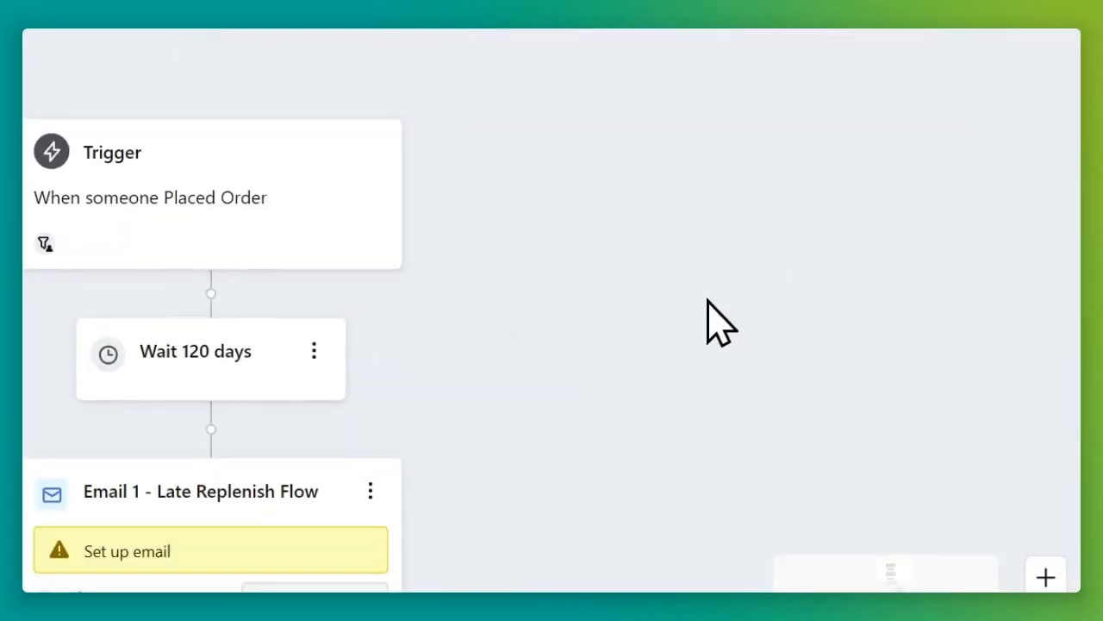
# Step: Open the "11 - [J] Late Replenish Flow" and examine the profile filters on its Placed Order trigger
pyautogui.scroll(-1, 374, 167)
pyautogui.click(345, 192)
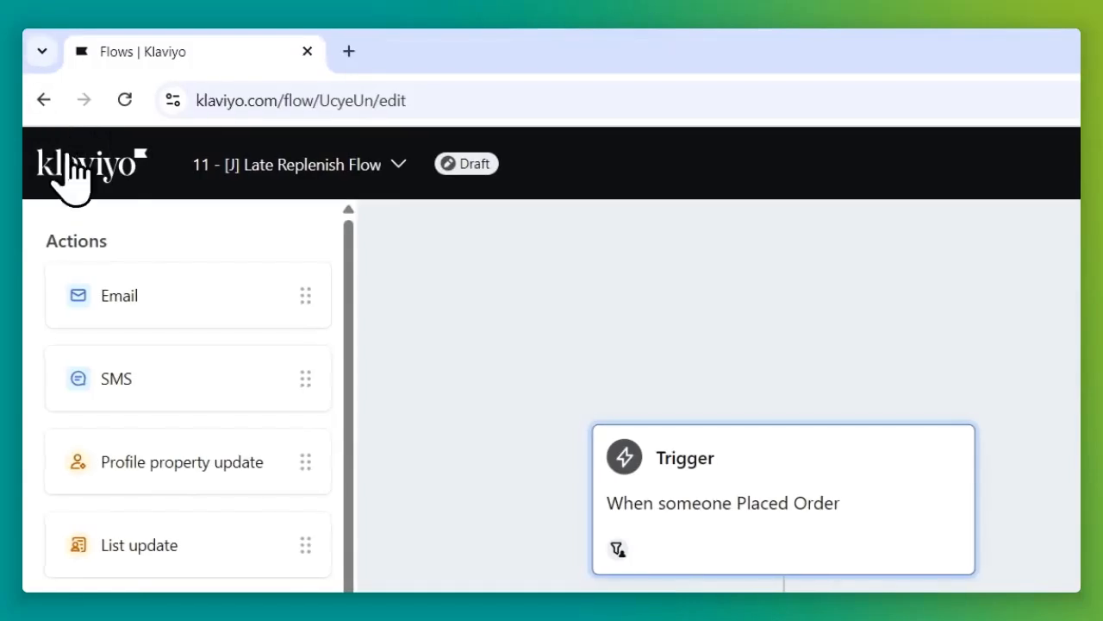
pyautogui.click(65, 110)
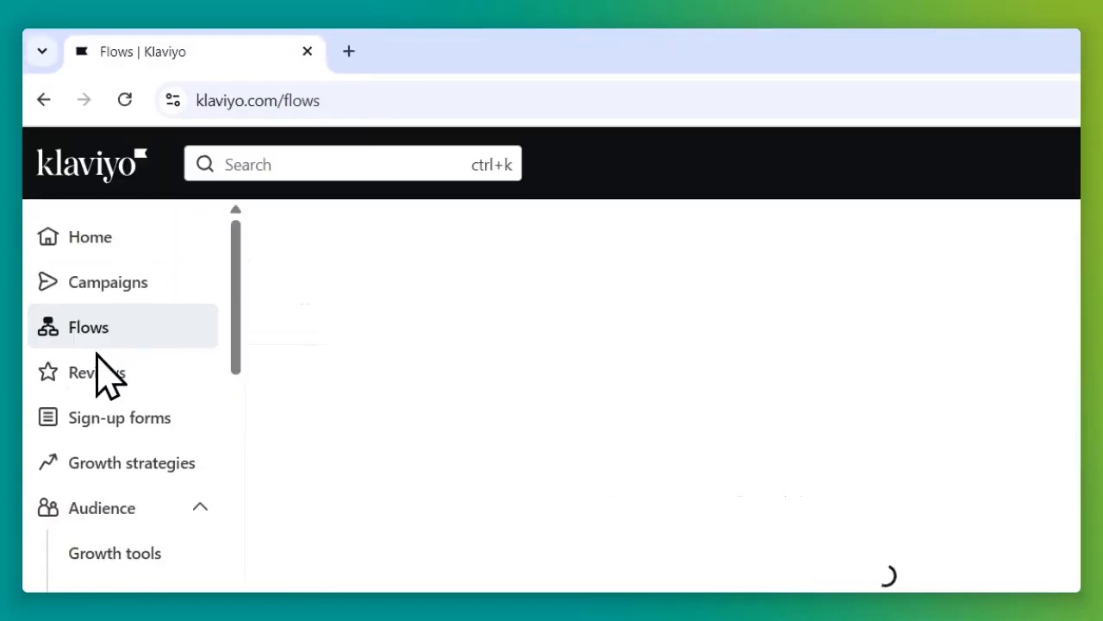
pyautogui.click(248, 321)
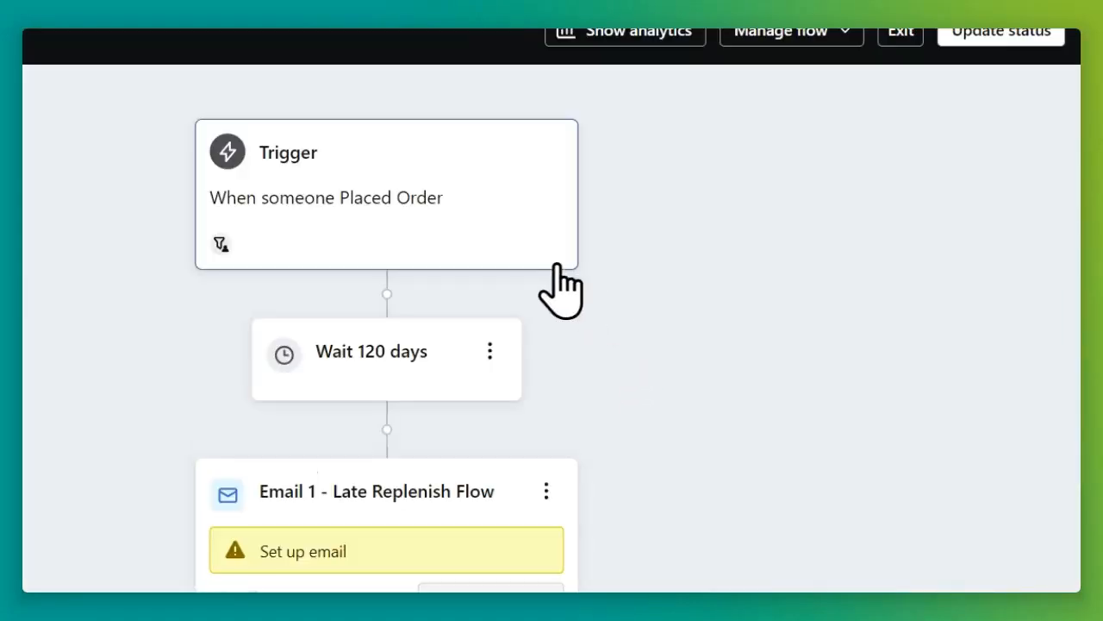
pyautogui.click(405, 215)
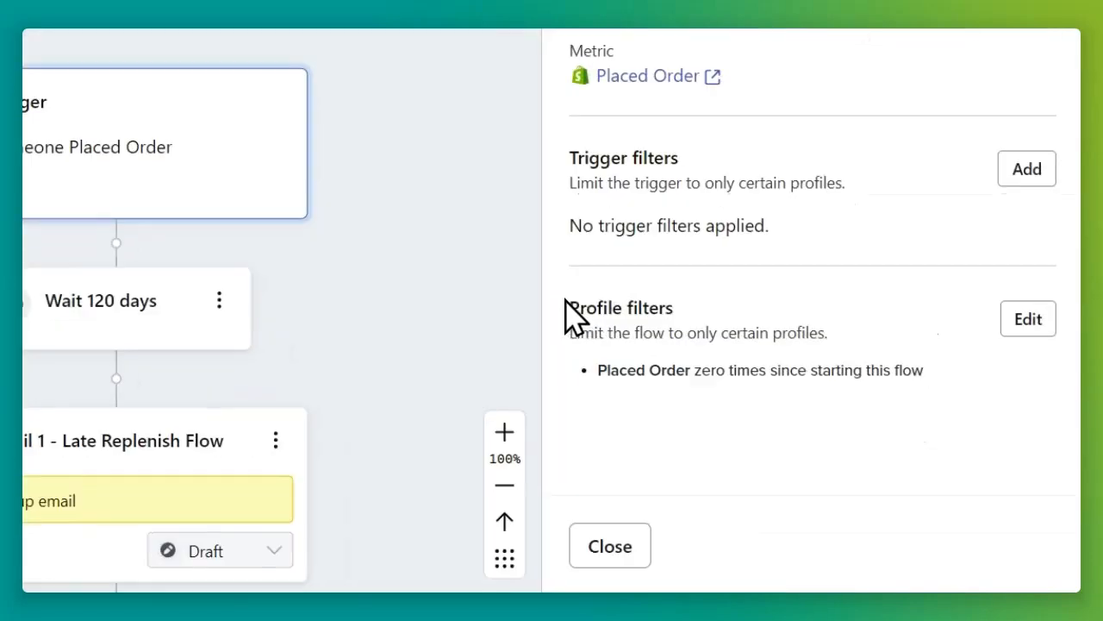
pyautogui.moveTo(764, 414); pyautogui.dragTo(835, 416)
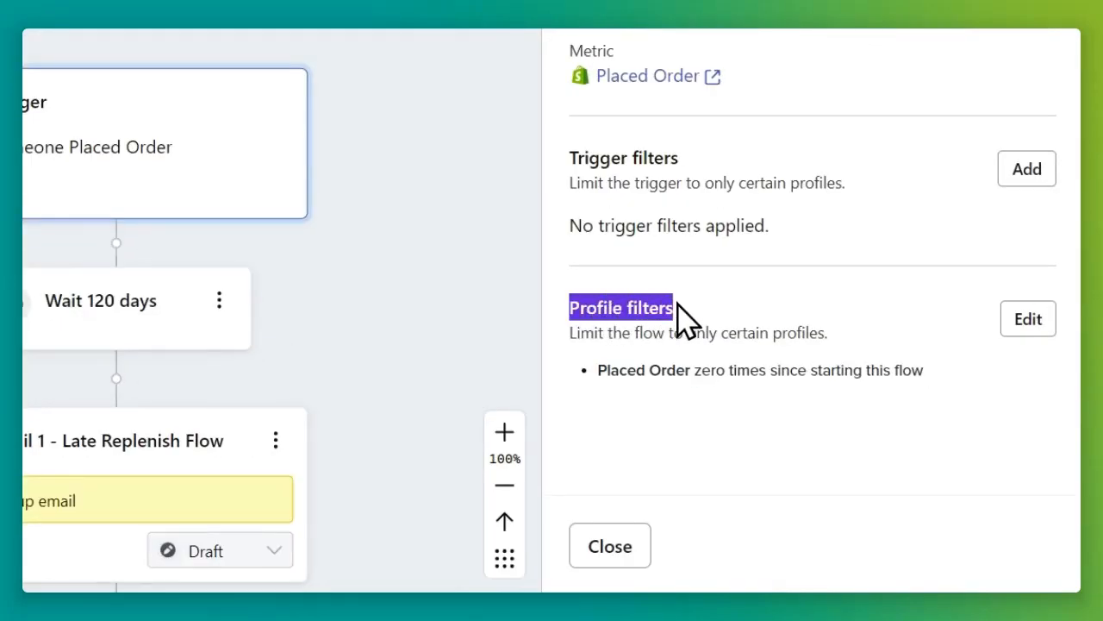
pyautogui.click(862, 473)
# Step: Add an AND condition "Properties about someone" to the trigger's profile filters and look up the dimension "exclude from flows"
pyautogui.click(1028, 319)
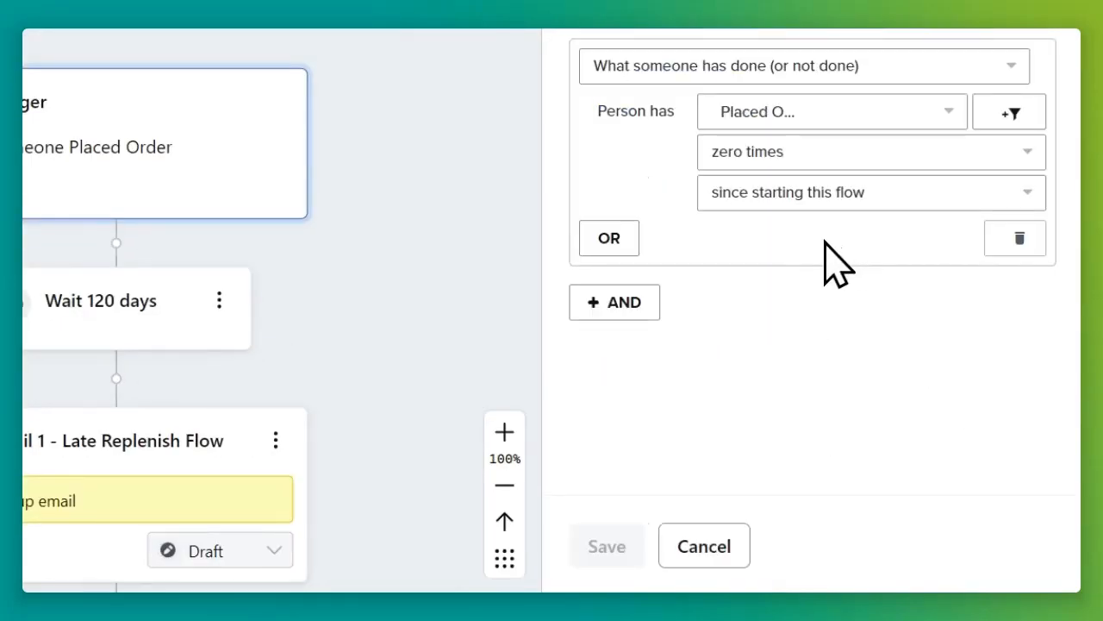
pyautogui.click(614, 302)
pyautogui.click(664, 362)
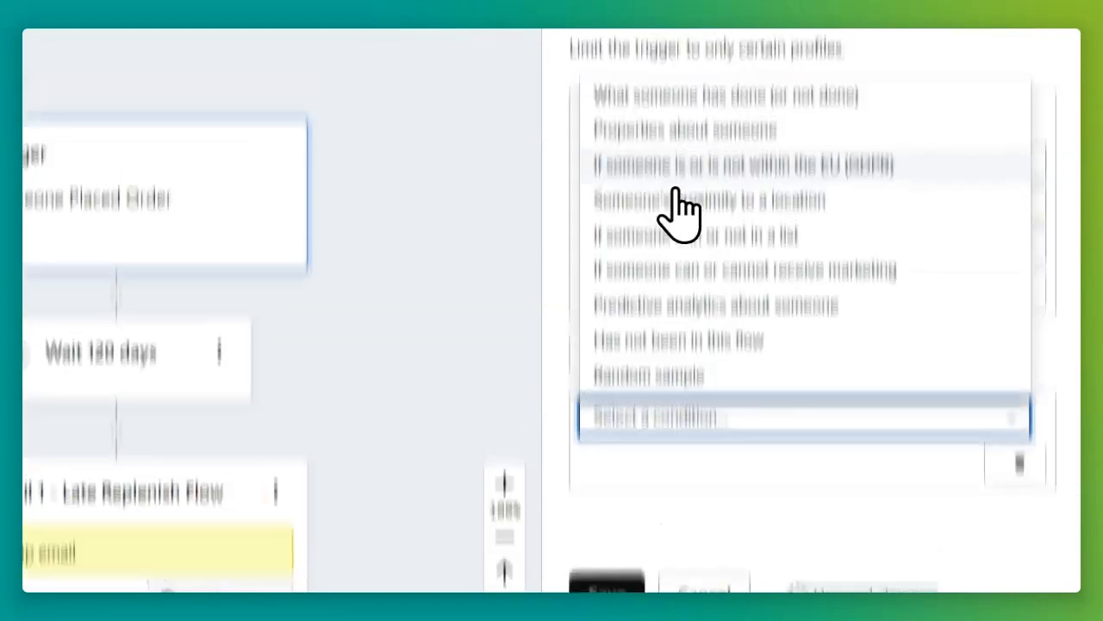
pyautogui.click(659, 181)
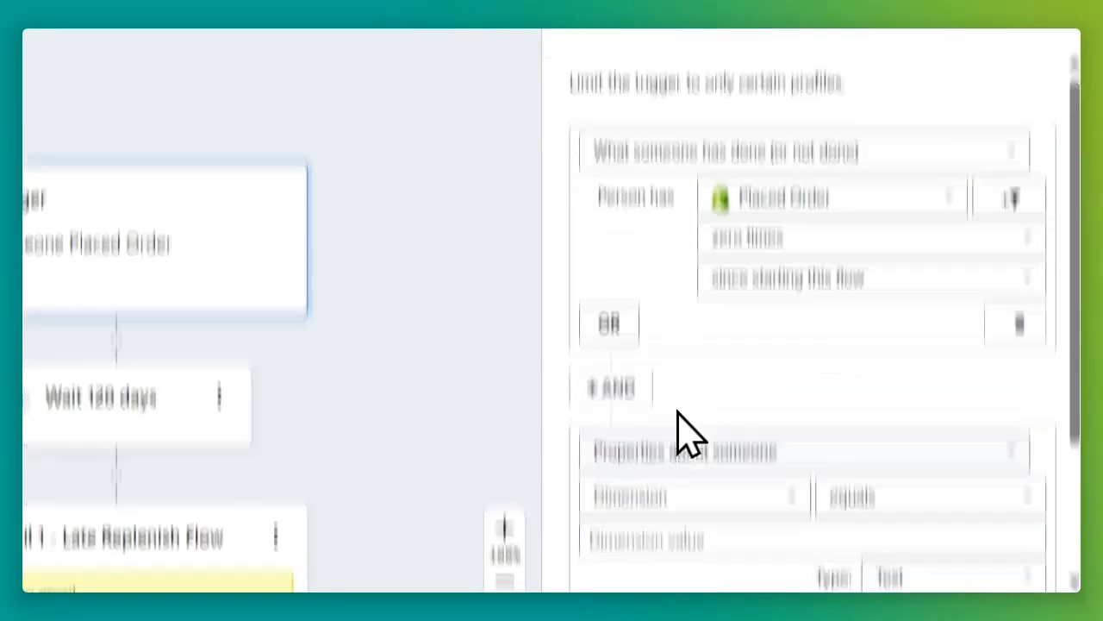
pyautogui.click(664, 494)
pyautogui.write('exclude from flows')
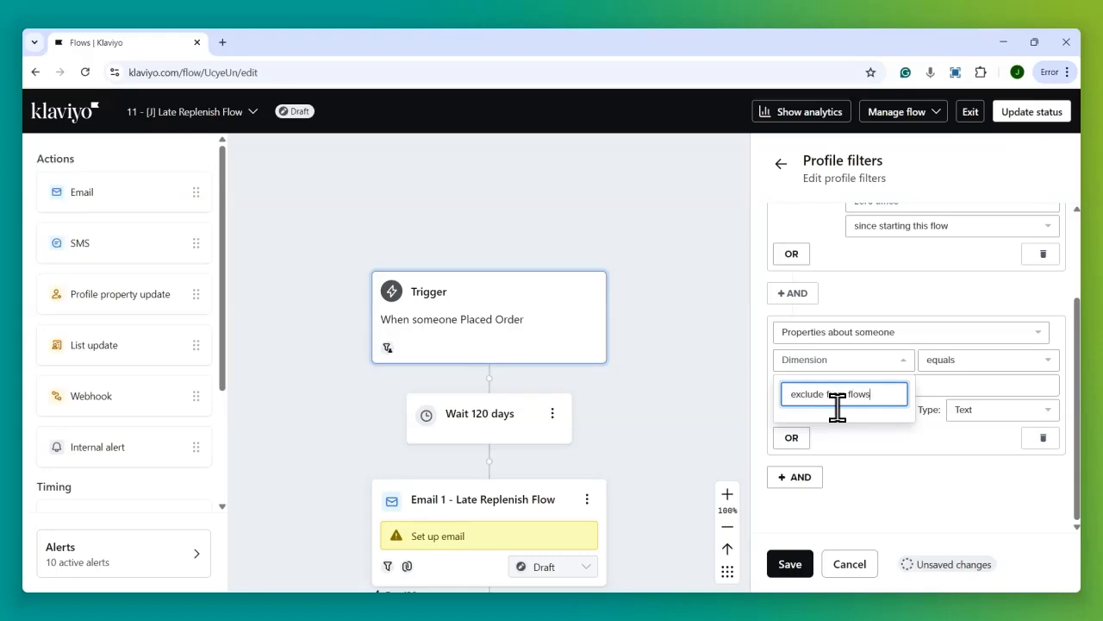
# Step: Try to use "exclude from flows" as the condition's dimension and save the profile filters, then leave the flow editor
pyautogui.click(776, 566)
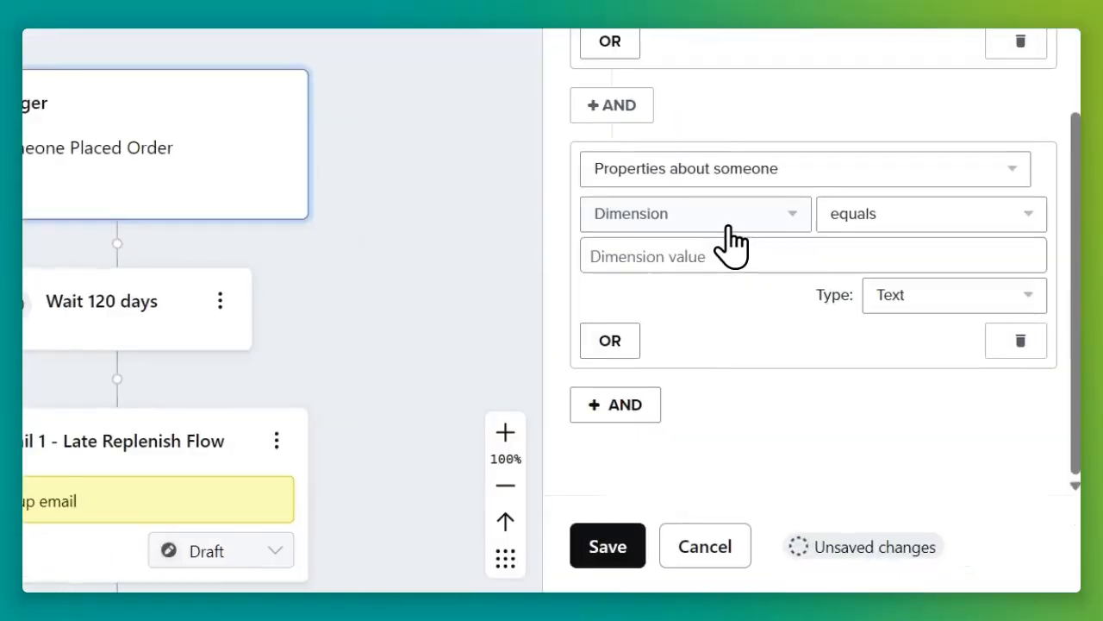
pyautogui.click(862, 362)
pyautogui.click(762, 281)
pyautogui.click(765, 363)
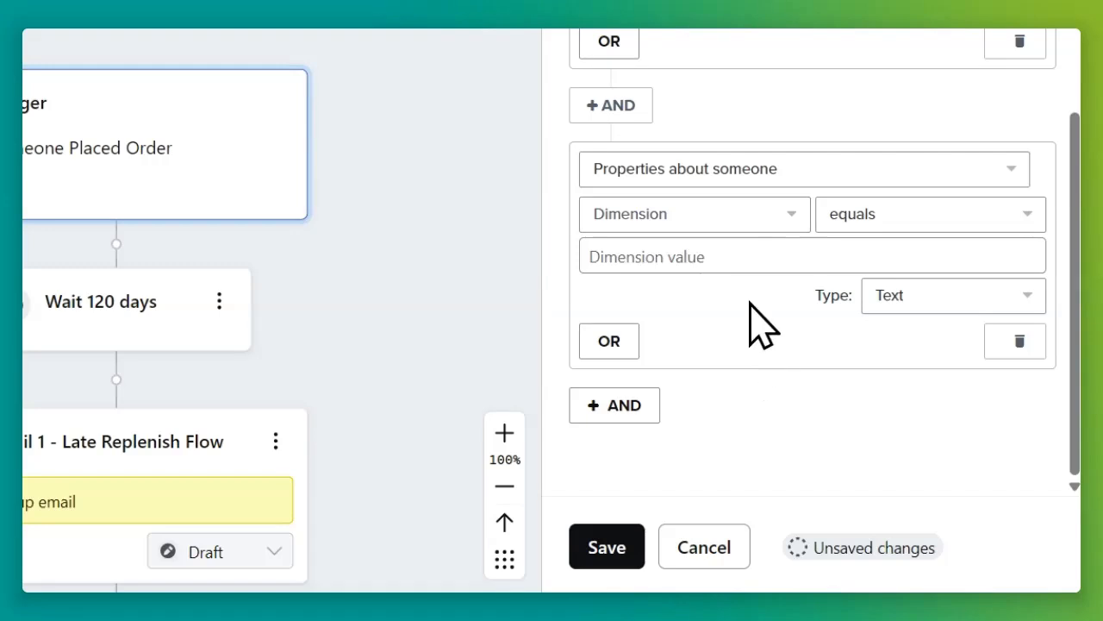
pyautogui.click(728, 228)
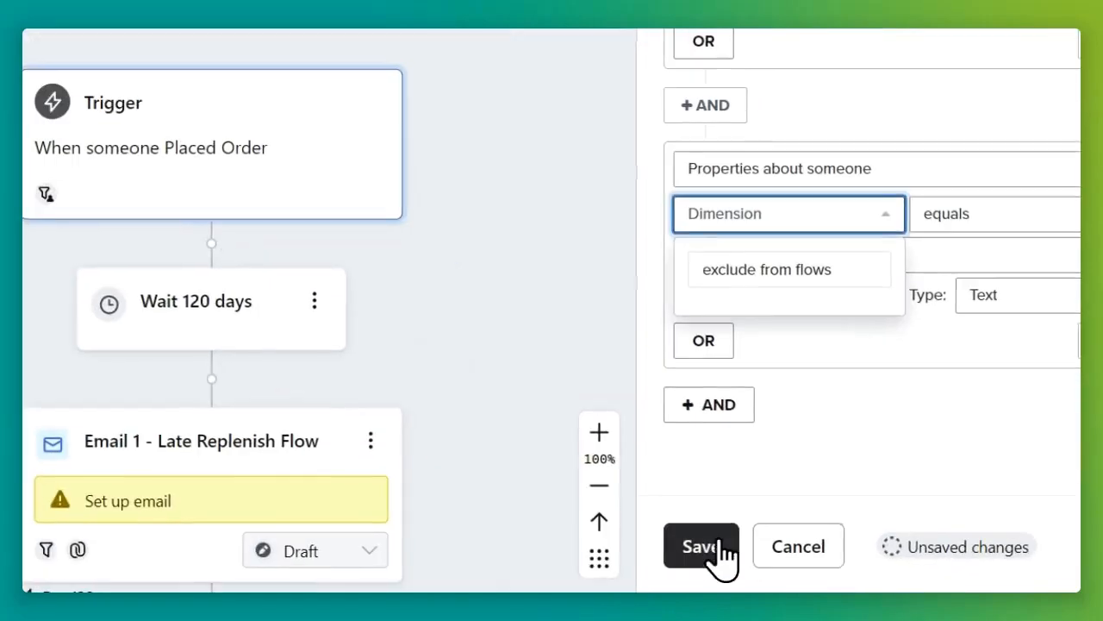
pyautogui.click(791, 565)
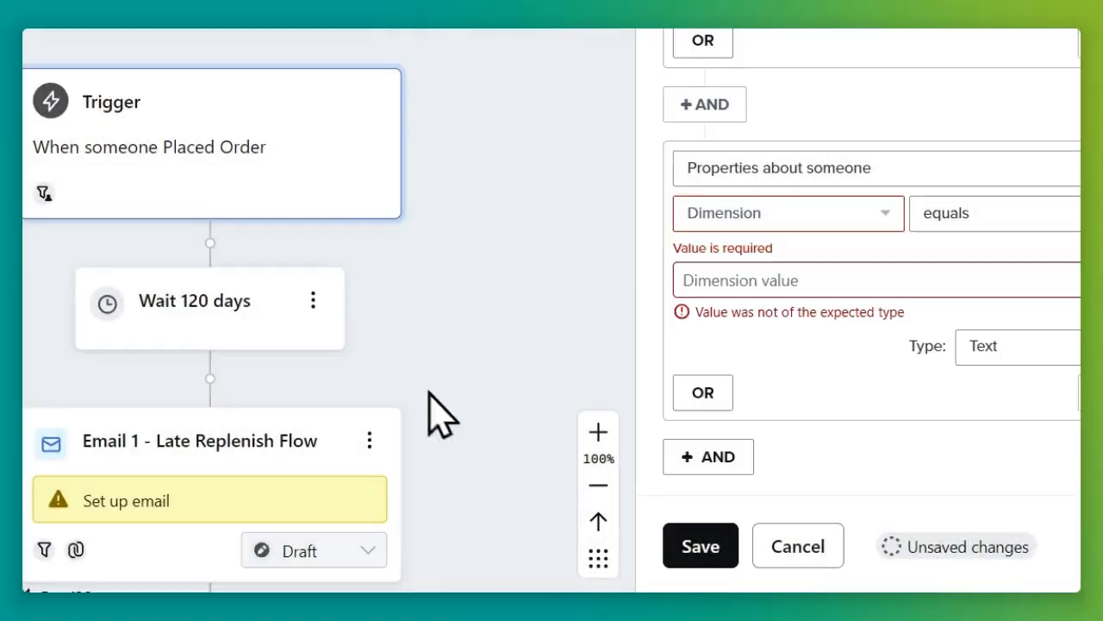
pyautogui.click(67, 109)
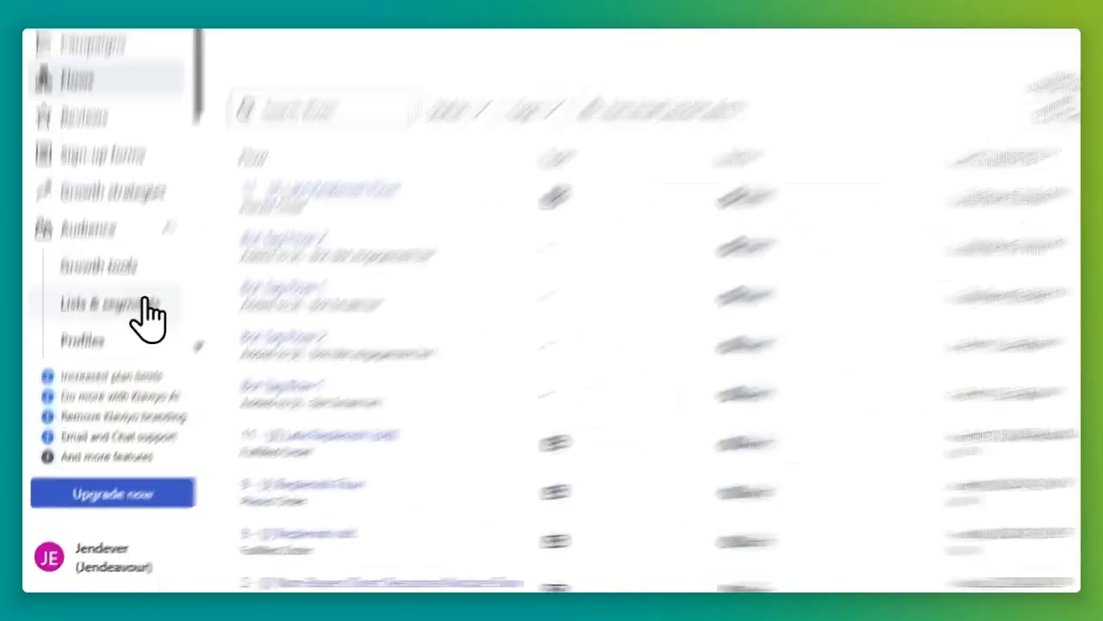
# Step: Open the listed profile's details from the audience profiles and start adding a custom property to it
pyautogui.click(67, 405)
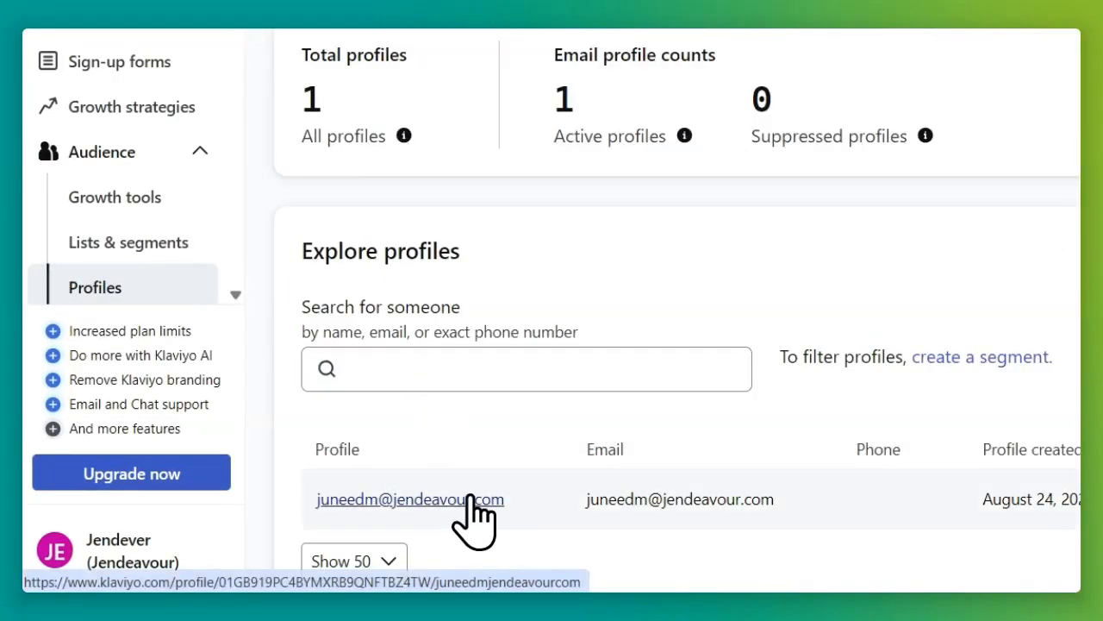
pyautogui.click(473, 500)
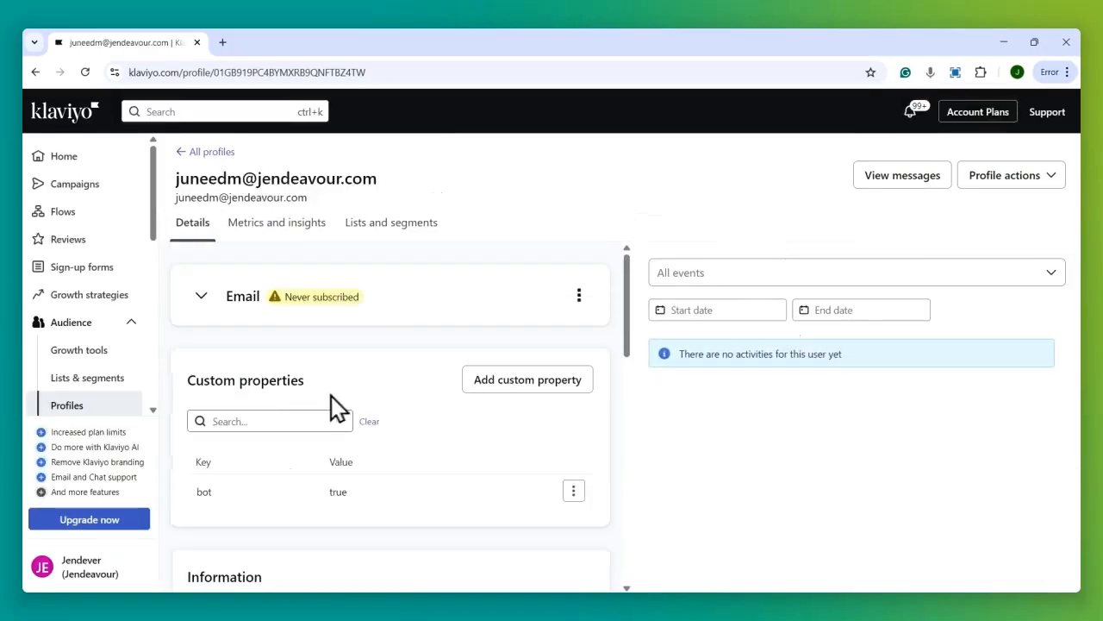
pyautogui.scroll(-1, 379, 416)
pyautogui.scroll(1, 381, 414)
pyautogui.moveTo(188, 379); pyautogui.dragTo(294, 387)
pyautogui.click(556, 390)
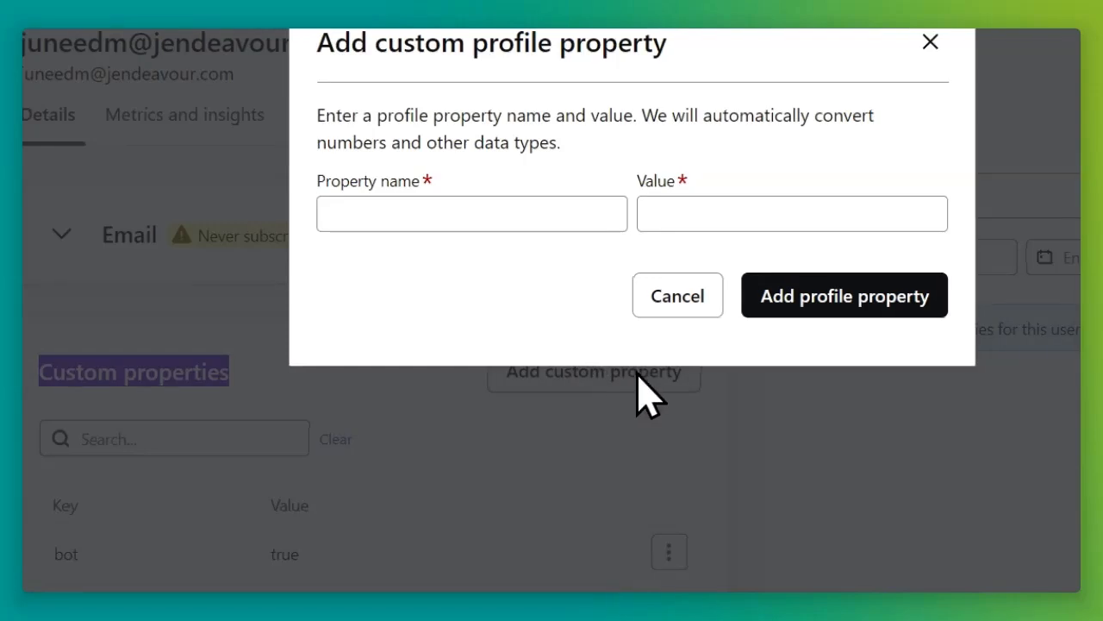
# Step: Name the new custom profile property "exclude from flows", give it a value and add it to the profile
pyautogui.click(425, 217)
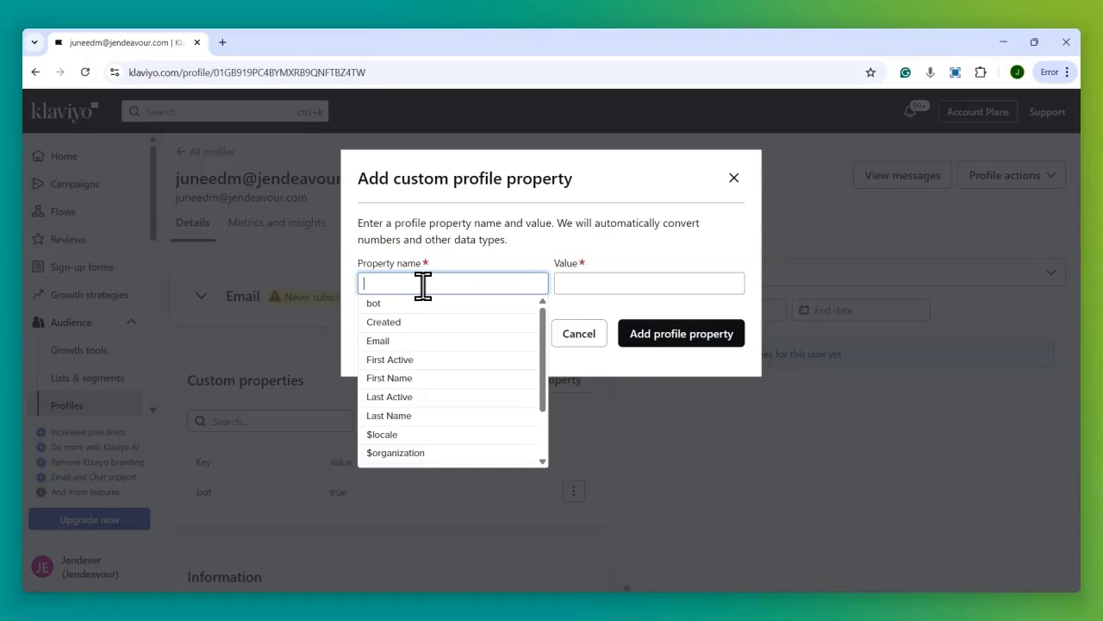
pyautogui.write('exclude from flows')
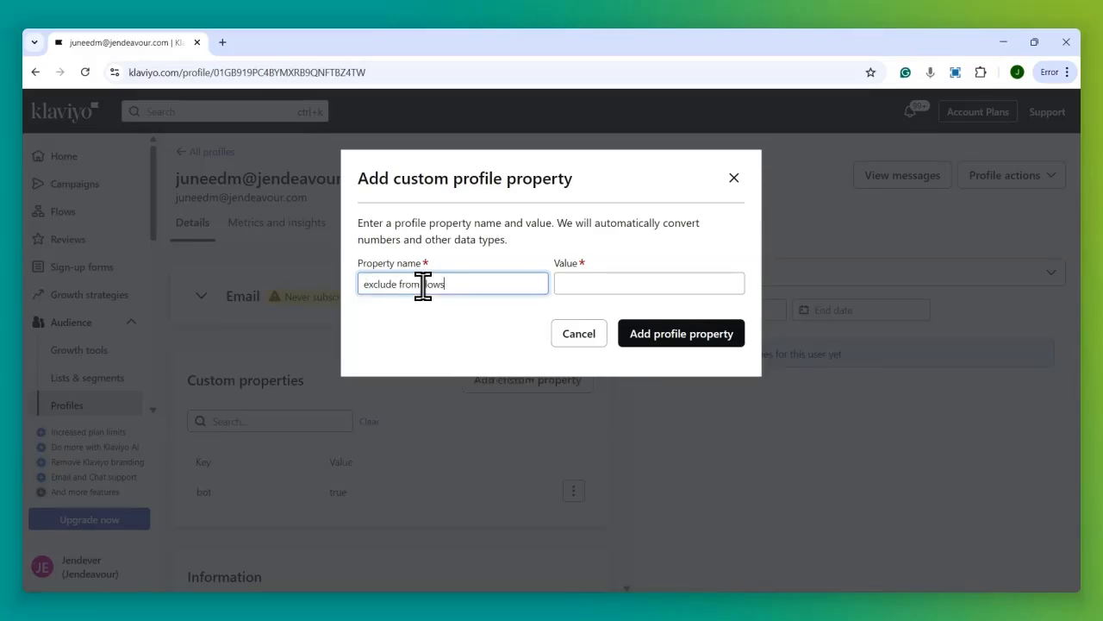
pyautogui.tripleClick(424, 286)
pyautogui.click(468, 293)
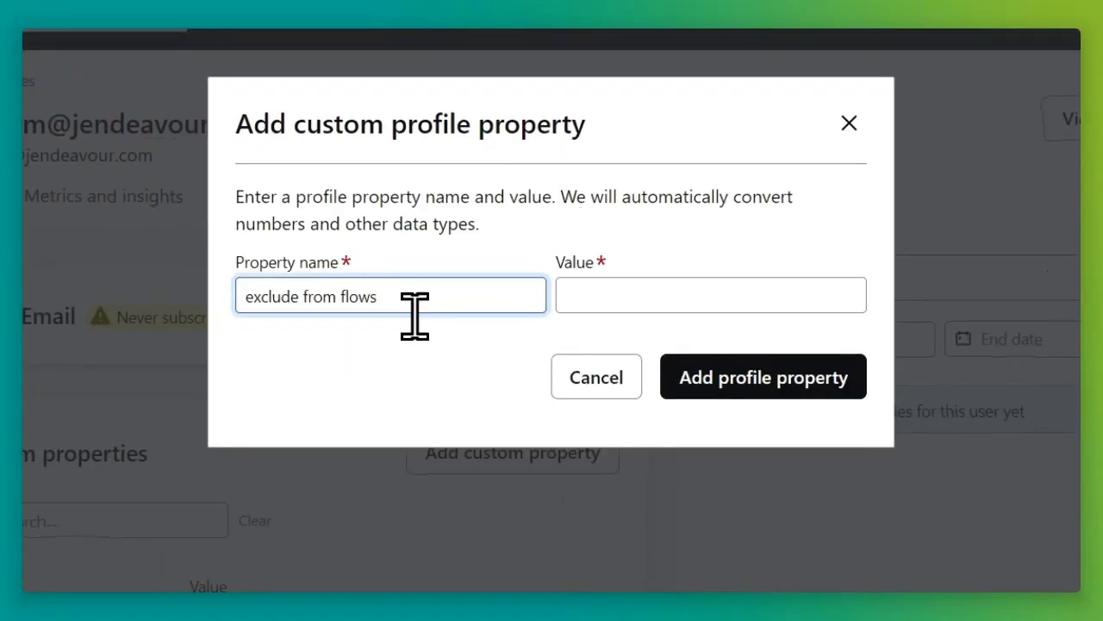
pyautogui.click(615, 295)
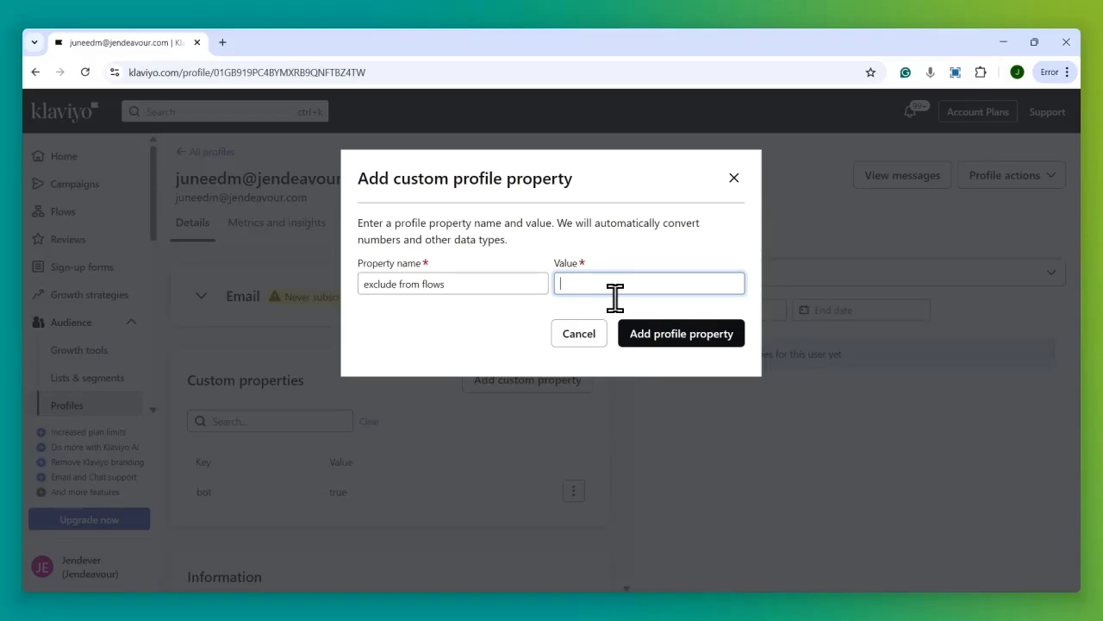
pyautogui.press('Return')
# Step: Return to the flows list, reopen "11 - [J] Late Replenish Flow" and start editing its trigger's profile filters
pyautogui.click(91, 210)
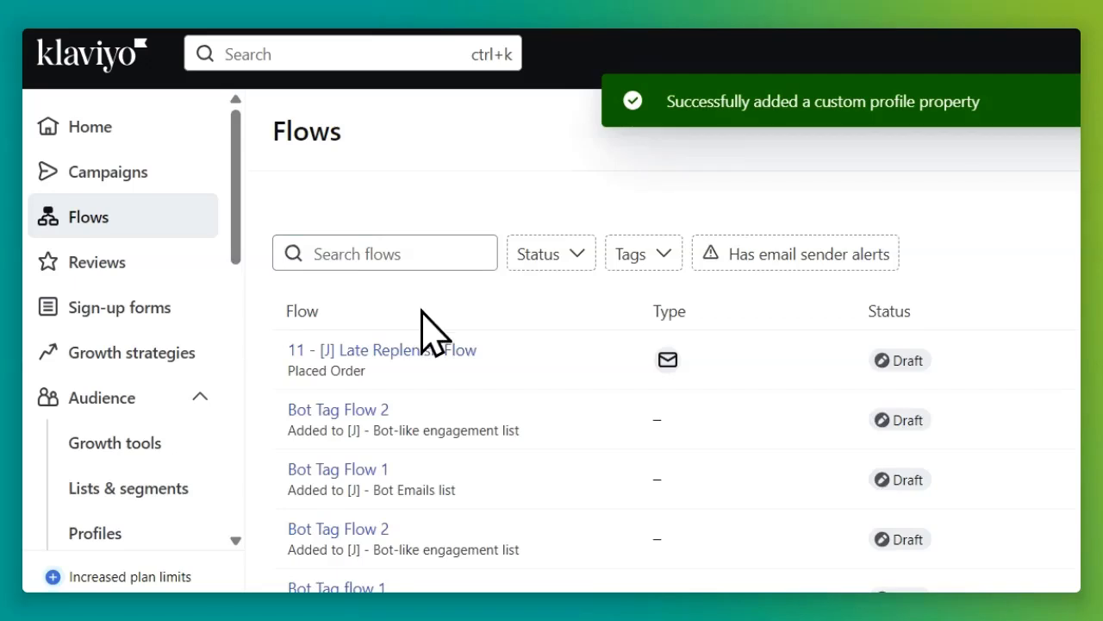
pyautogui.click(457, 351)
pyautogui.click(386, 182)
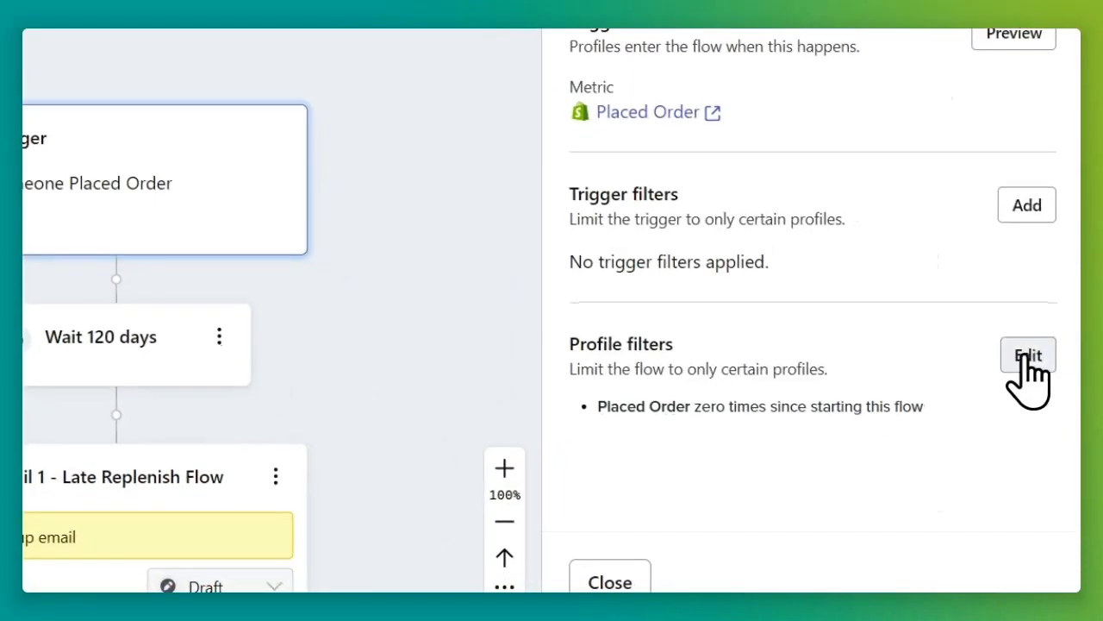
pyautogui.click(1028, 356)
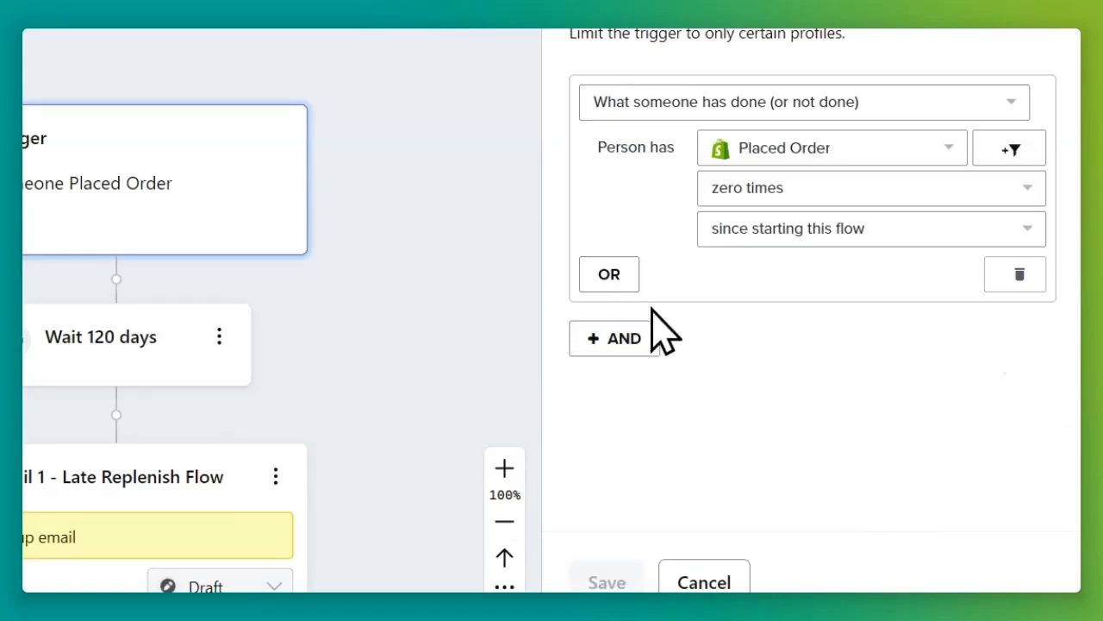
# Step: Add an AND condition "Properties about someone" with the custom property "exclude from flows" as its dimension
pyautogui.click(638, 336)
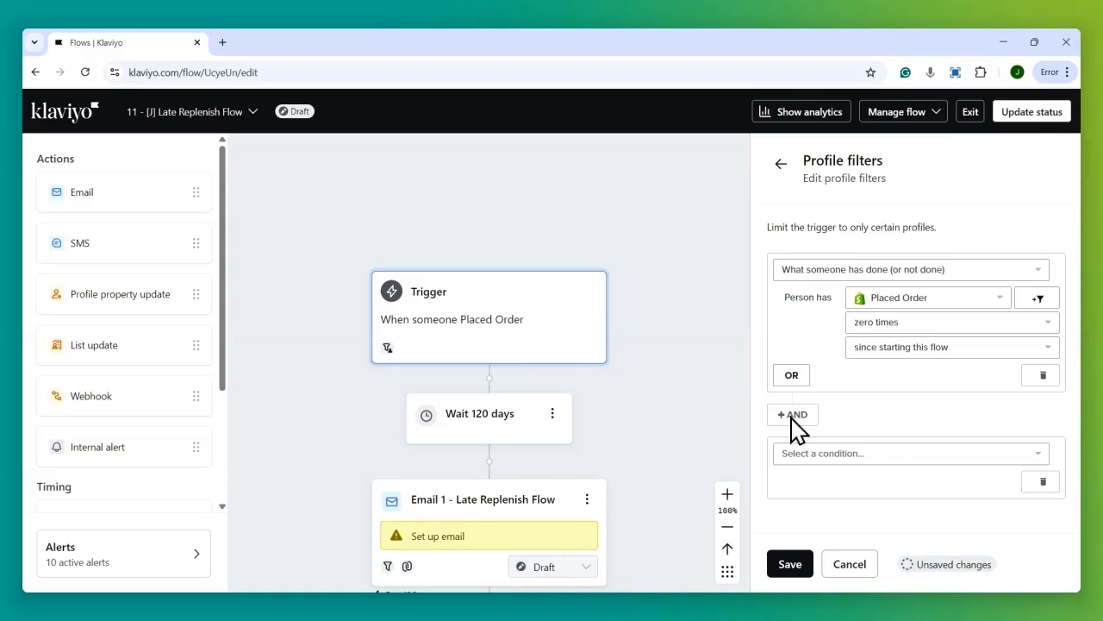
pyautogui.click(862, 453)
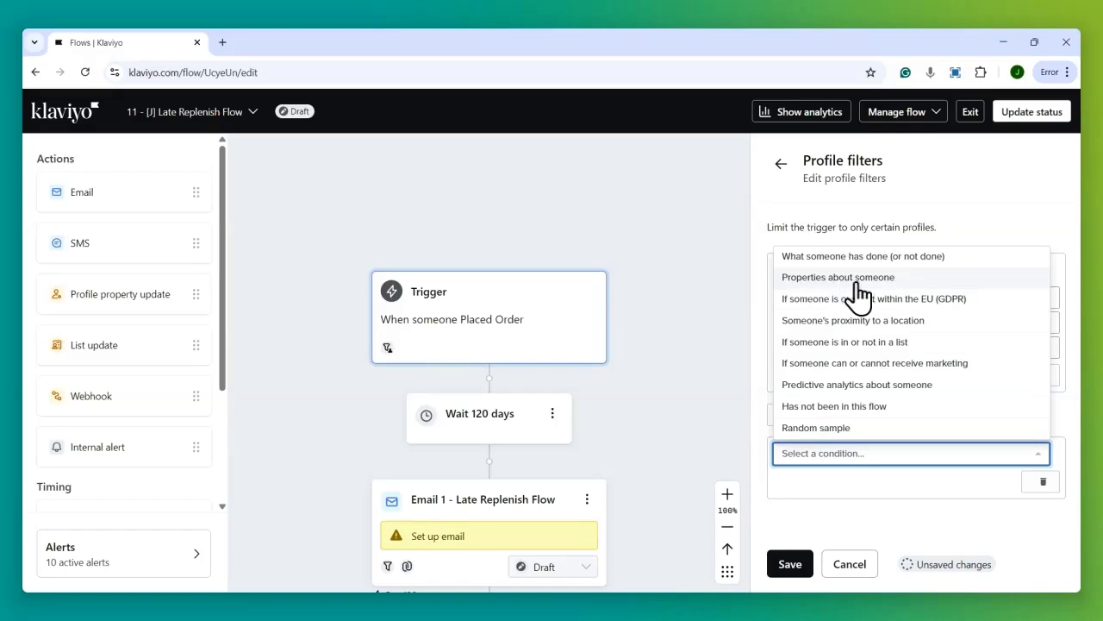
pyautogui.click(813, 282)
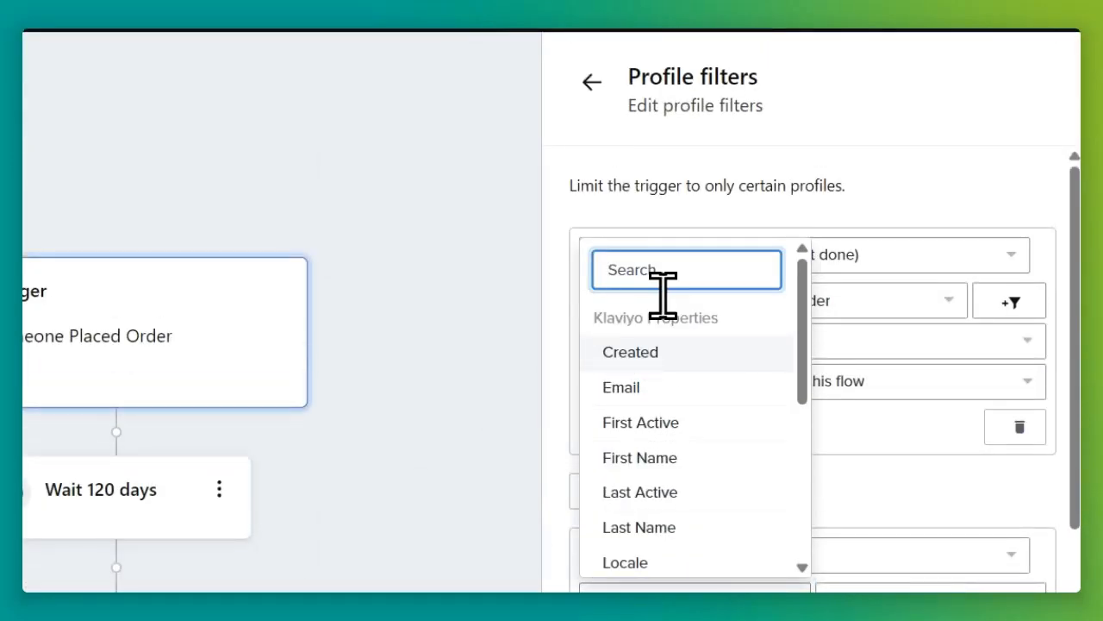
pyautogui.write('excl')
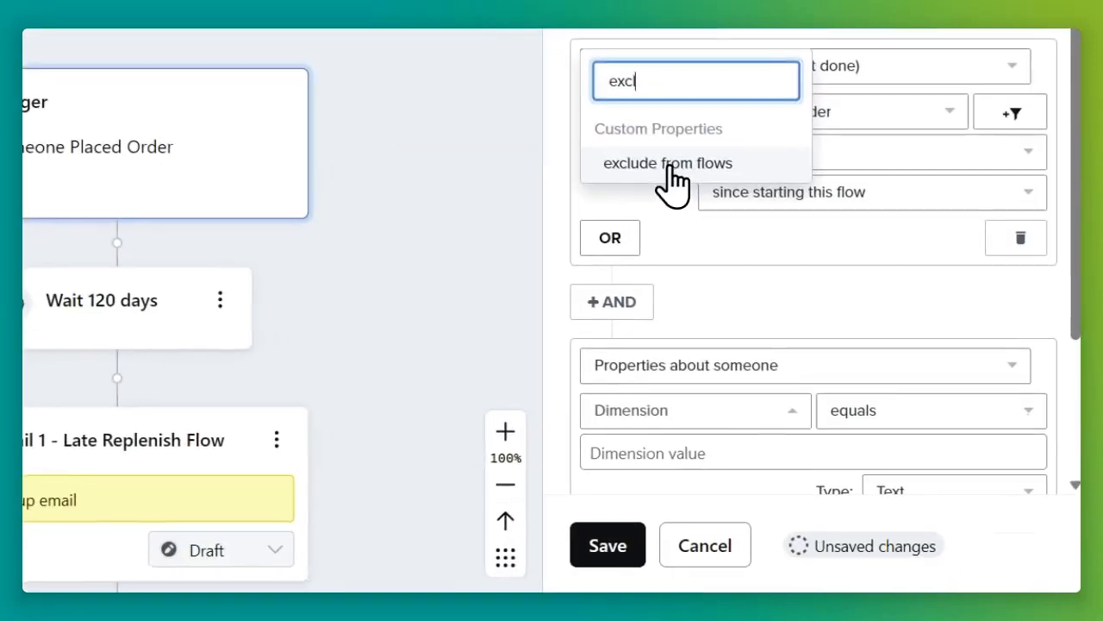
pyautogui.click(827, 331)
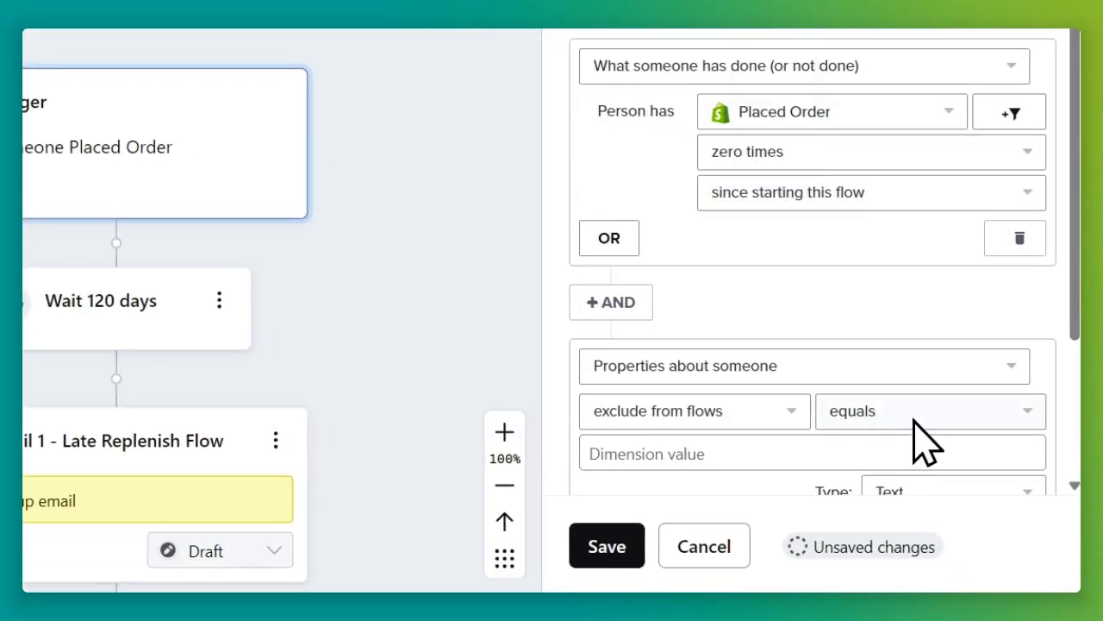
# Step: Set the "exclude from flows" condition to "doesn't equal" with the value "yes" and save the profile filters
pyautogui.scroll(-3, 922, 440)
pyautogui.click(913, 217)
pyautogui.click(918, 292)
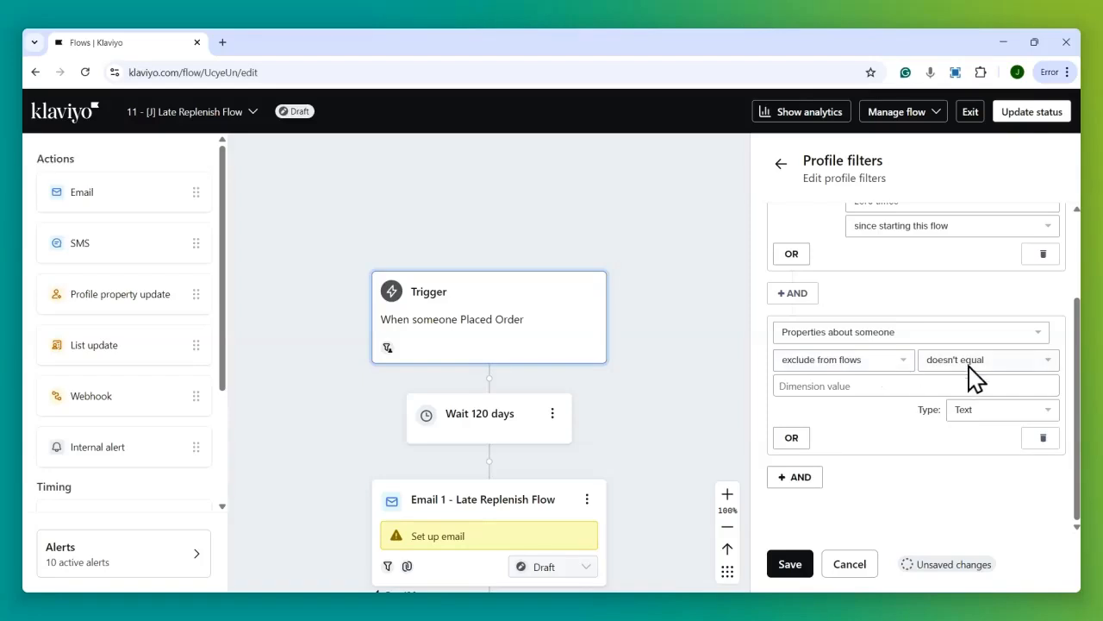
pyautogui.click(883, 381)
pyautogui.write('yes')
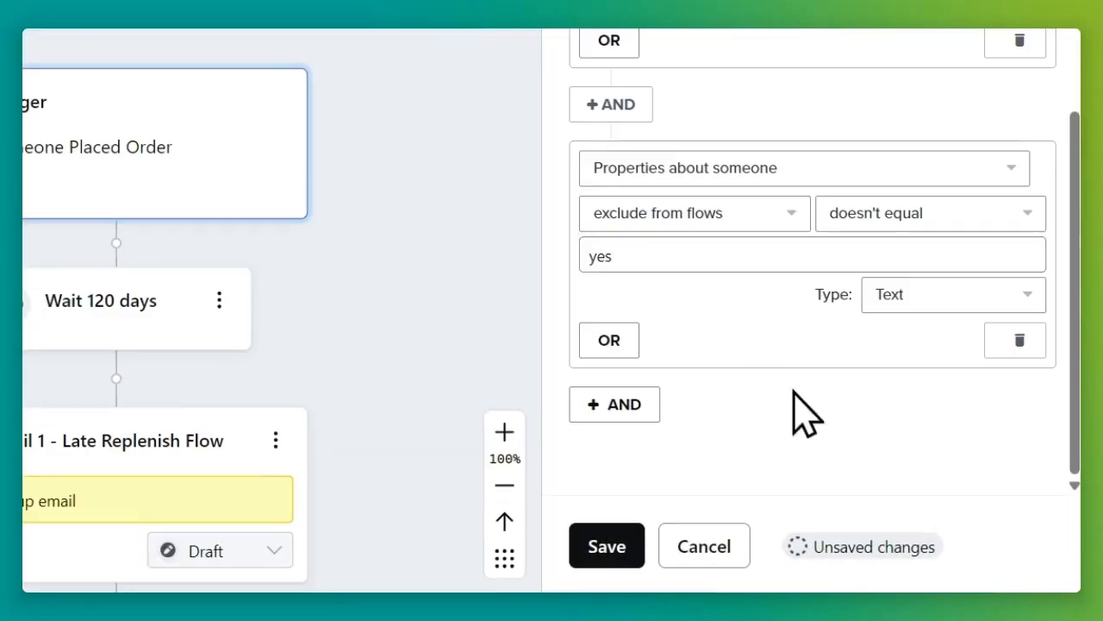
pyautogui.click(605, 552)
# Step: Review the saved "exclude from flows" filter in the trigger summary and reopen the profile filters to check its condition
pyautogui.moveTo(599, 420); pyautogui.dragTo(856, 437)
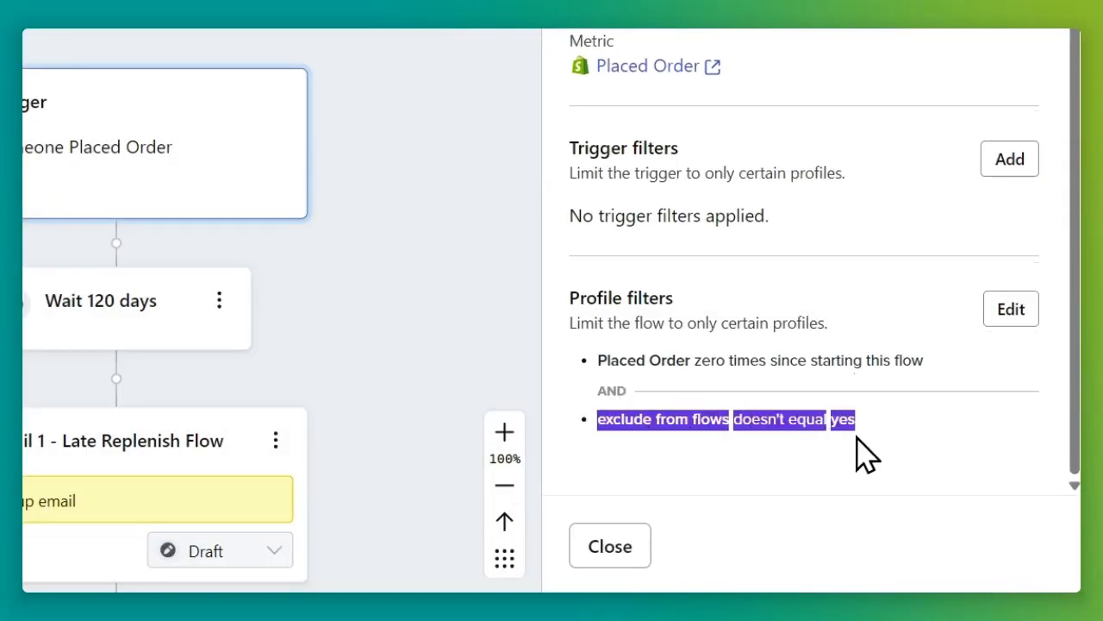
pyautogui.click(991, 319)
pyautogui.scroll(-3, 949, 353)
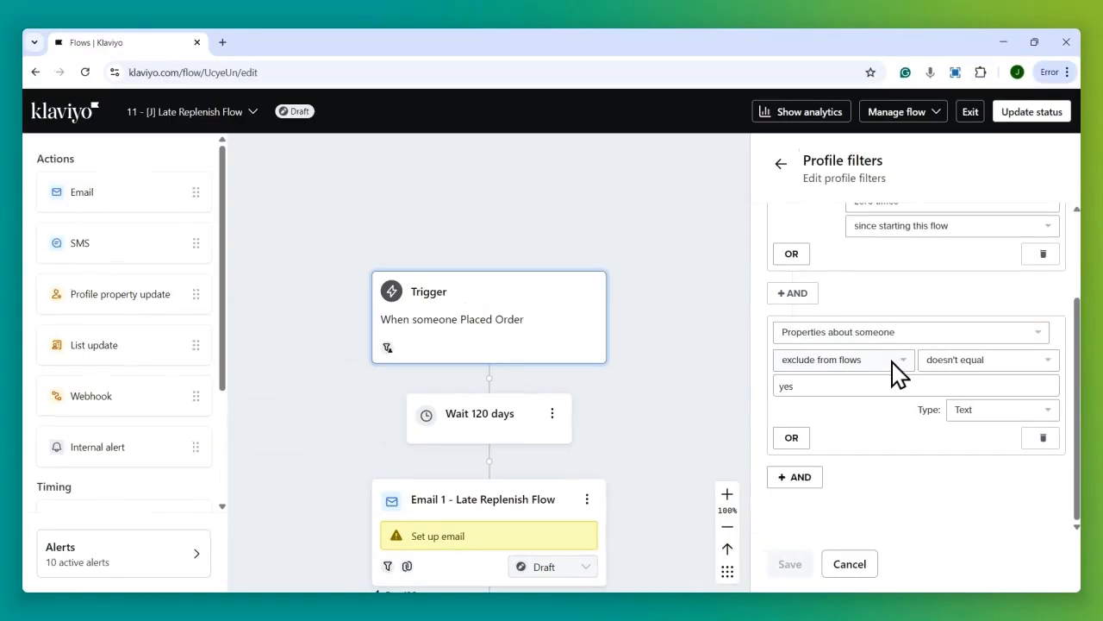